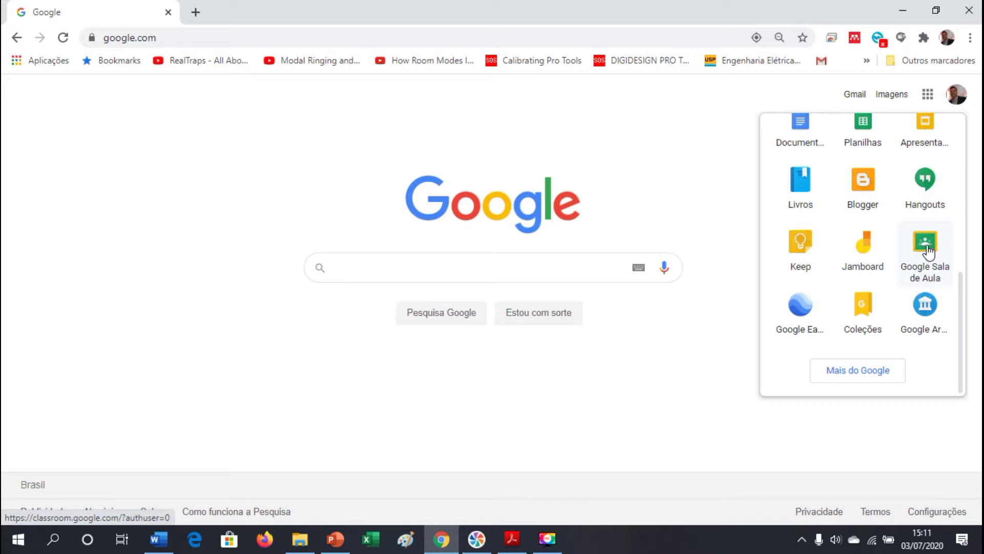
Step: Open Google Sala de Aula and switch to the unilins.edu.br institutional account
left_click(924, 258)
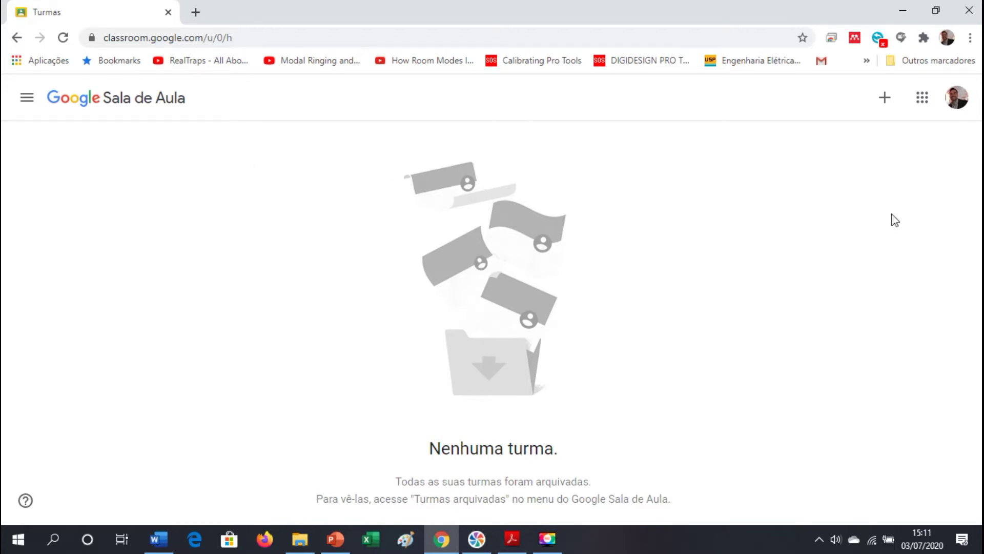
left_click(955, 102)
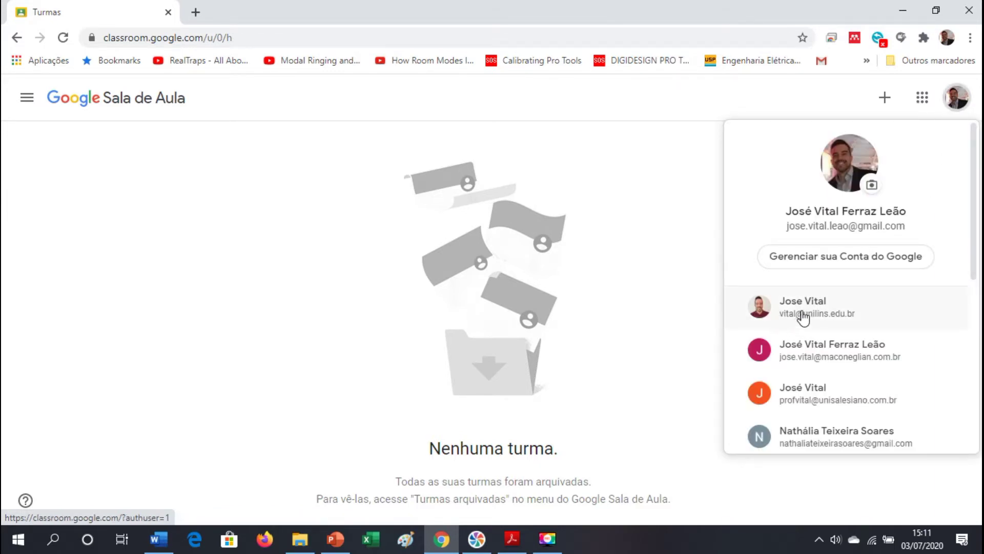
left_click(786, 313)
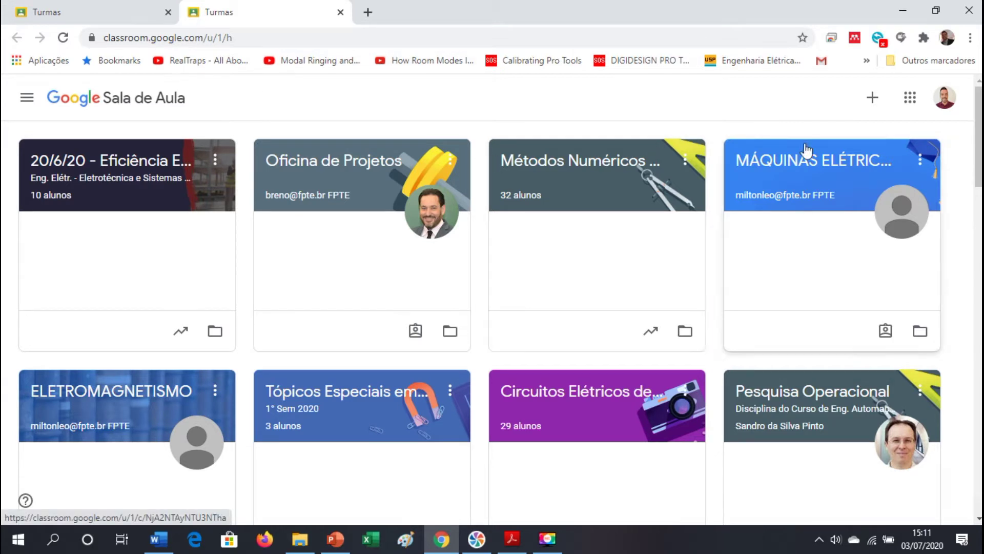
Step: Create a new class named "Tutorial Professores", leaving section, subject and room empty
left_click(871, 98)
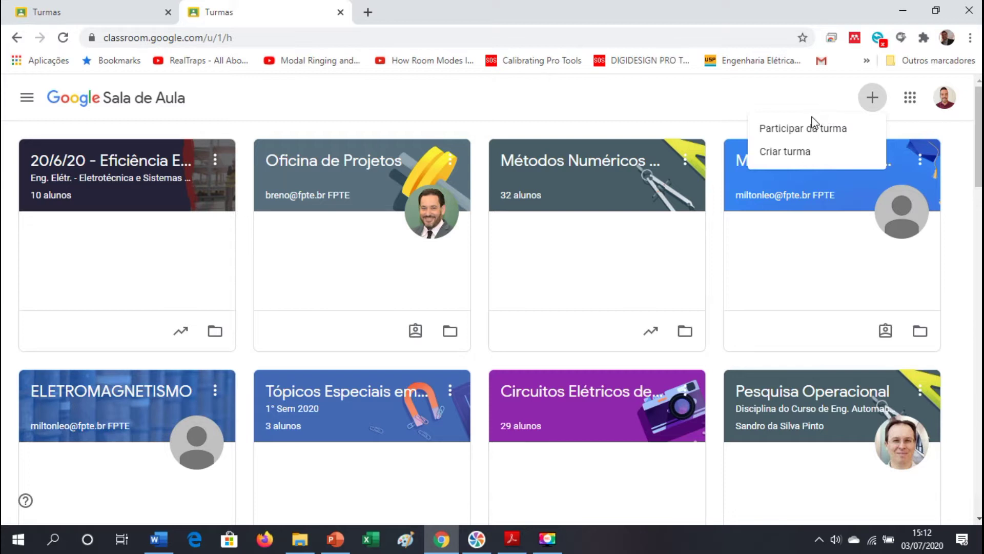
left_click(797, 153)
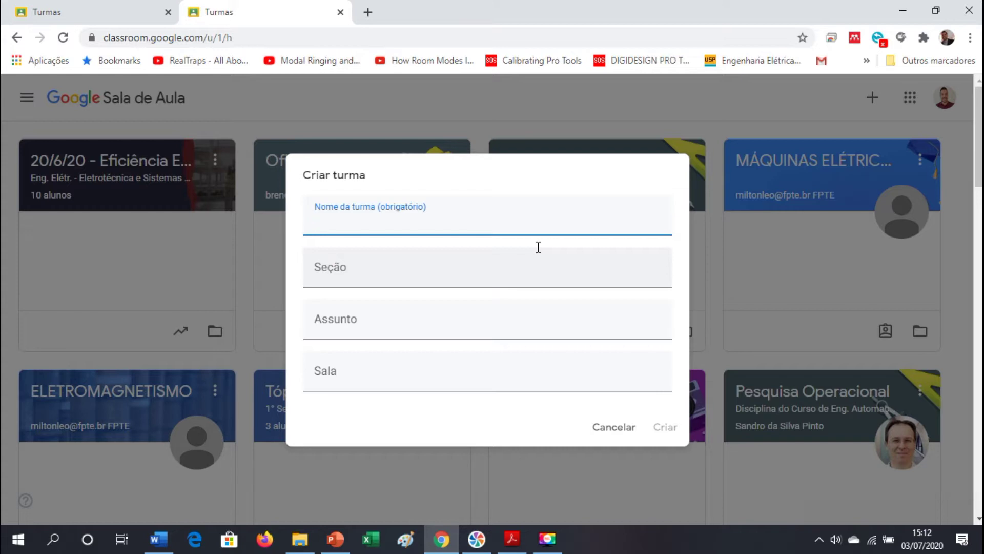
type("Tutorial Professores")
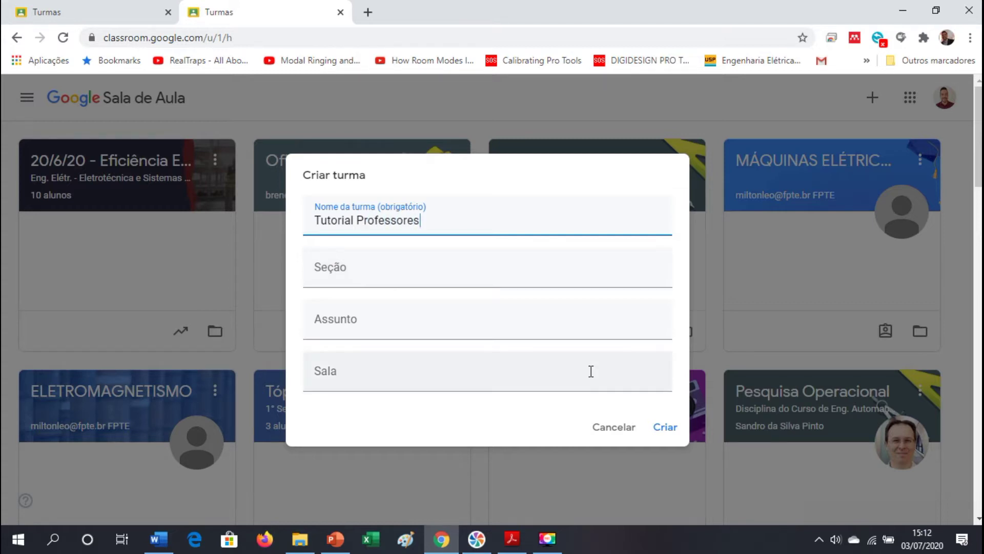
left_click(663, 432)
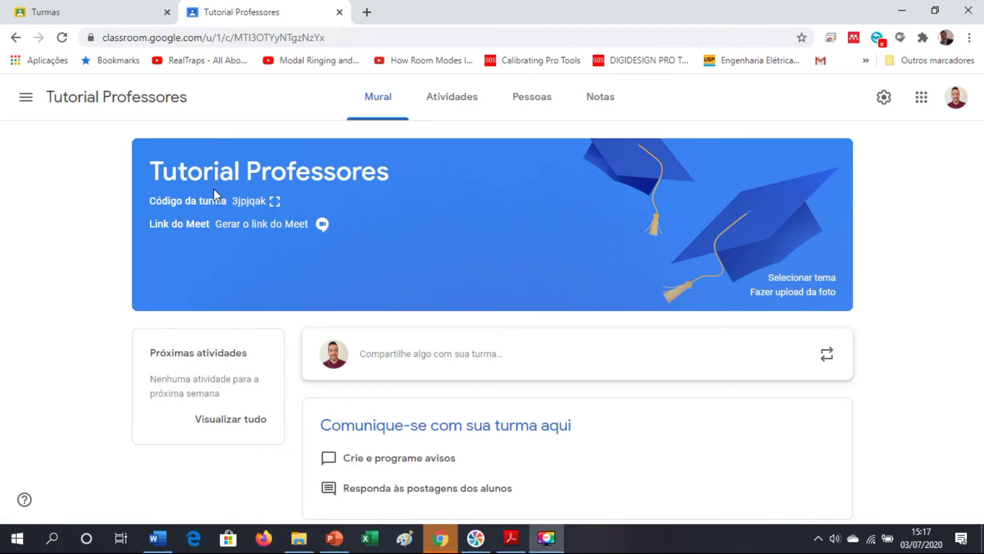
Step: Generate a Meet link for the class and save it as visible to students
left_click(277, 224)
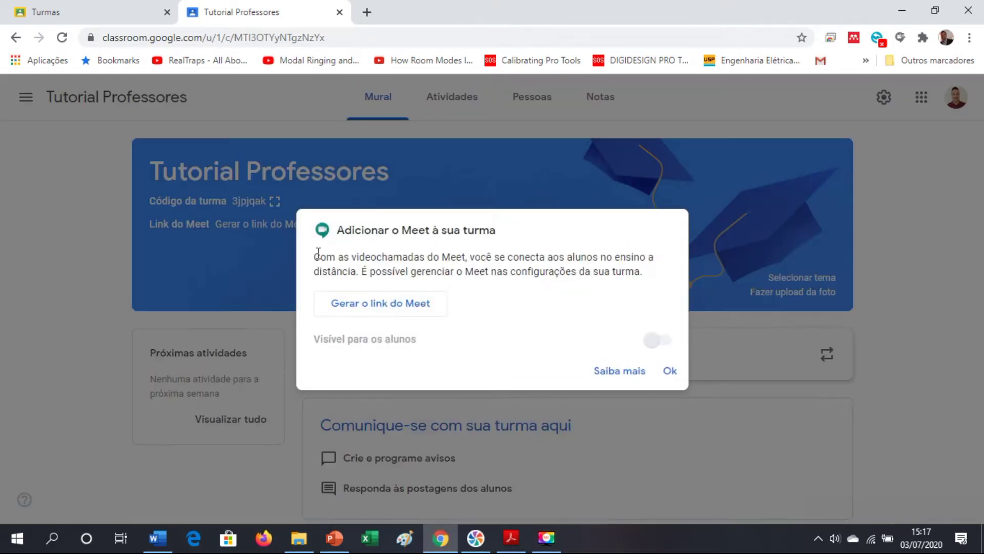
left_click(400, 307)
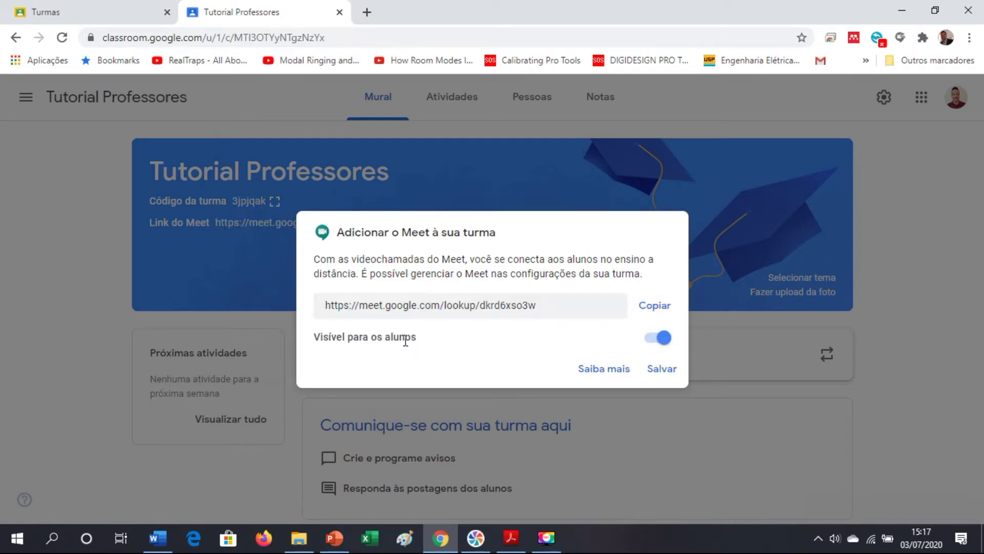
left_click(663, 373)
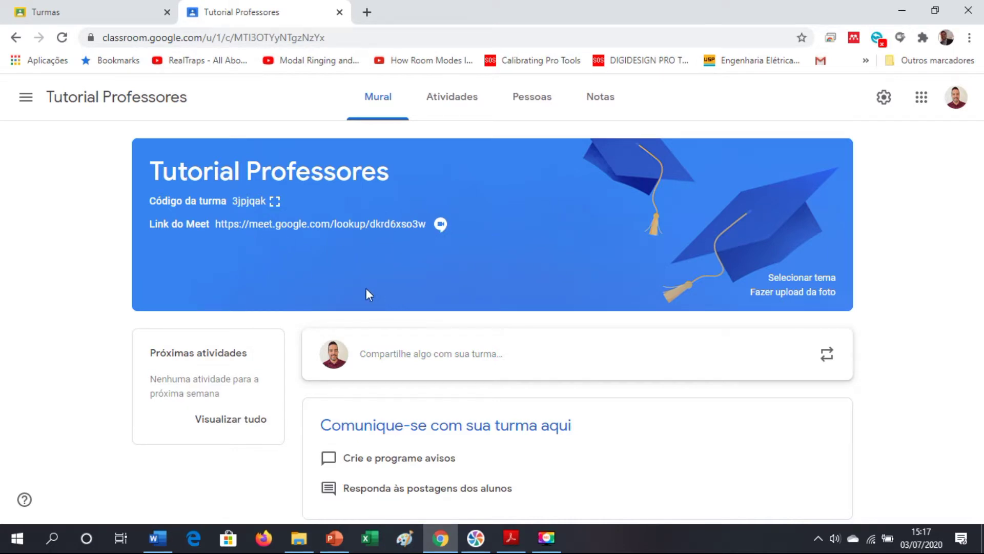
Step: Open the class's Meet link and review the microphone and speaker choices in the meeting's audio settings
left_click(358, 228)
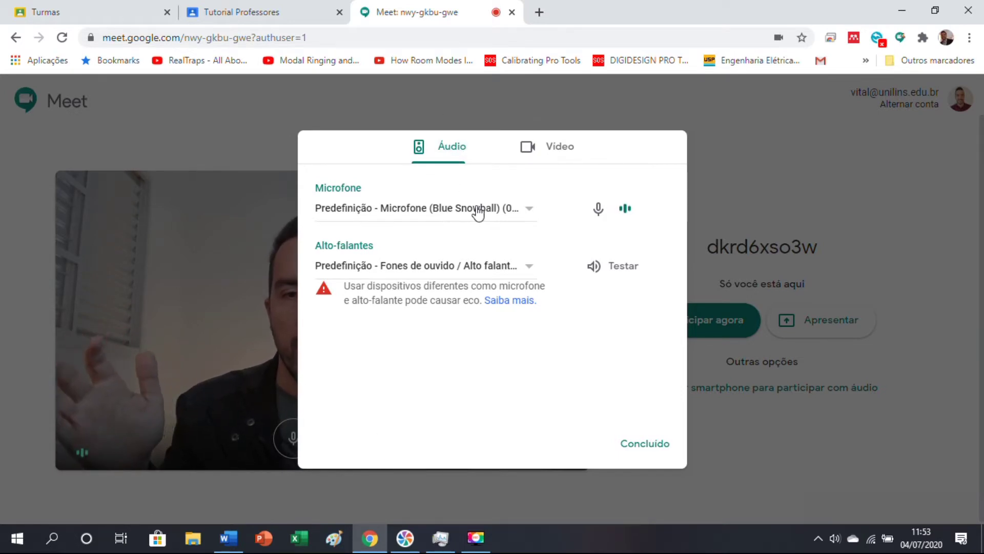
left_click(528, 210)
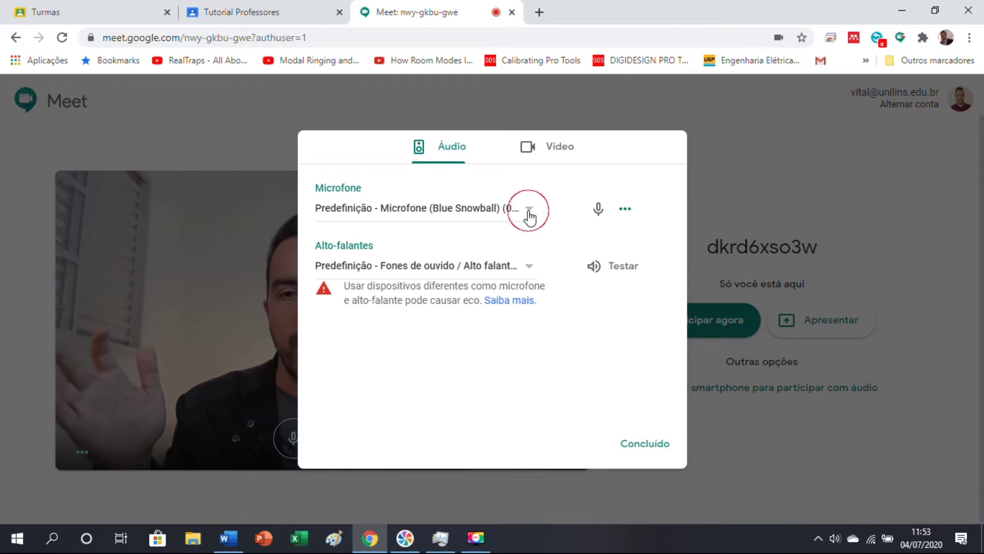
left_click(532, 251)
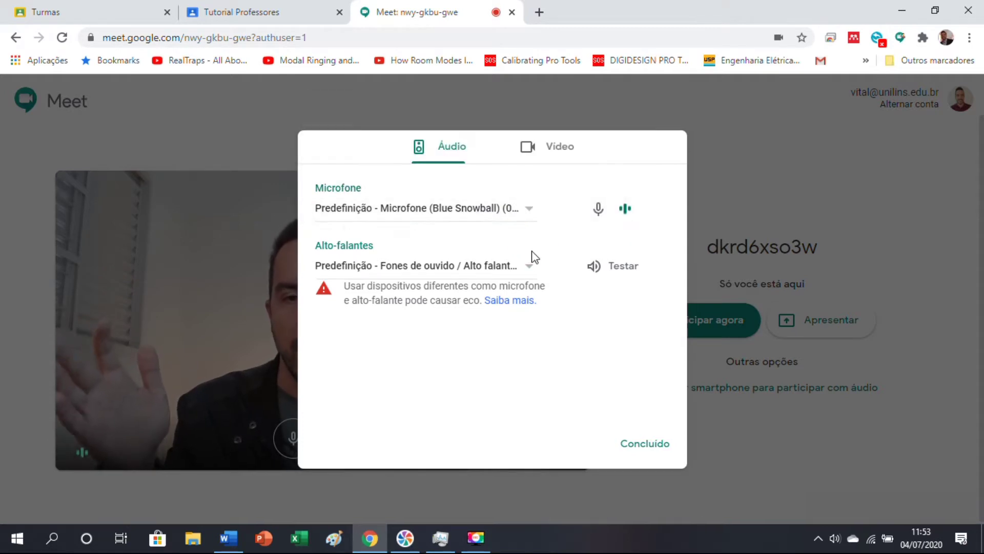
left_click(527, 271)
left_click(523, 344)
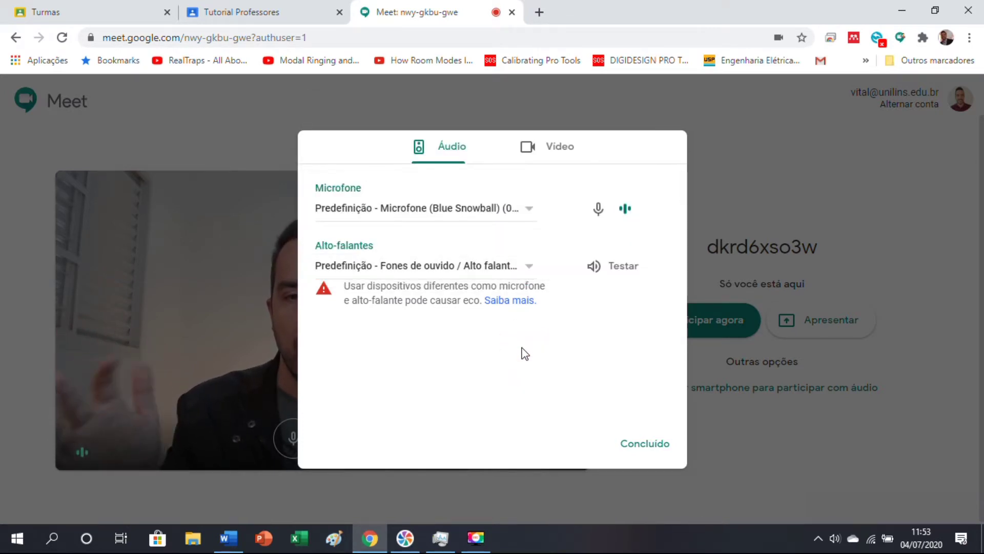
Step: Set both the maximum outgoing and incoming video resolution to Alta definição (720p)
left_click(564, 159)
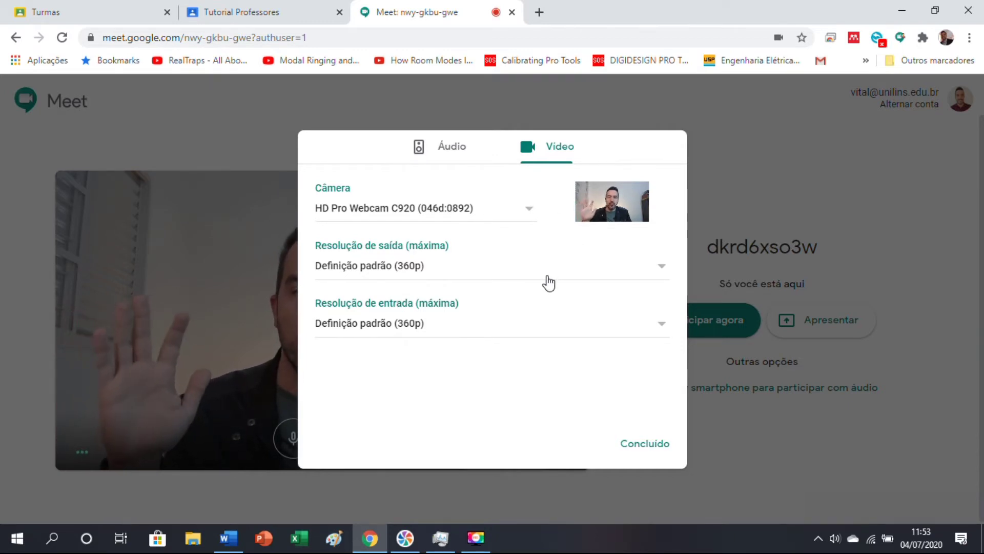
left_click(412, 278)
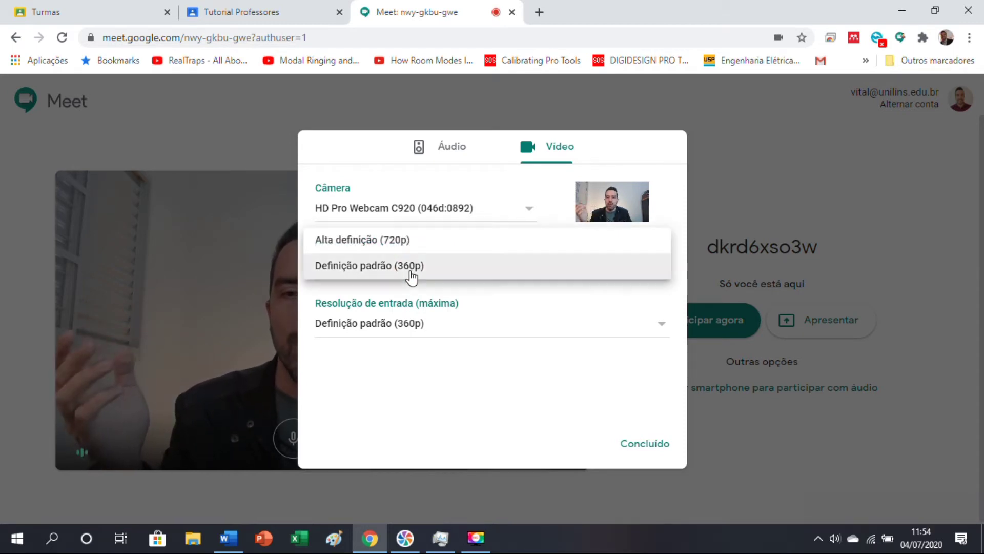
left_click(404, 240)
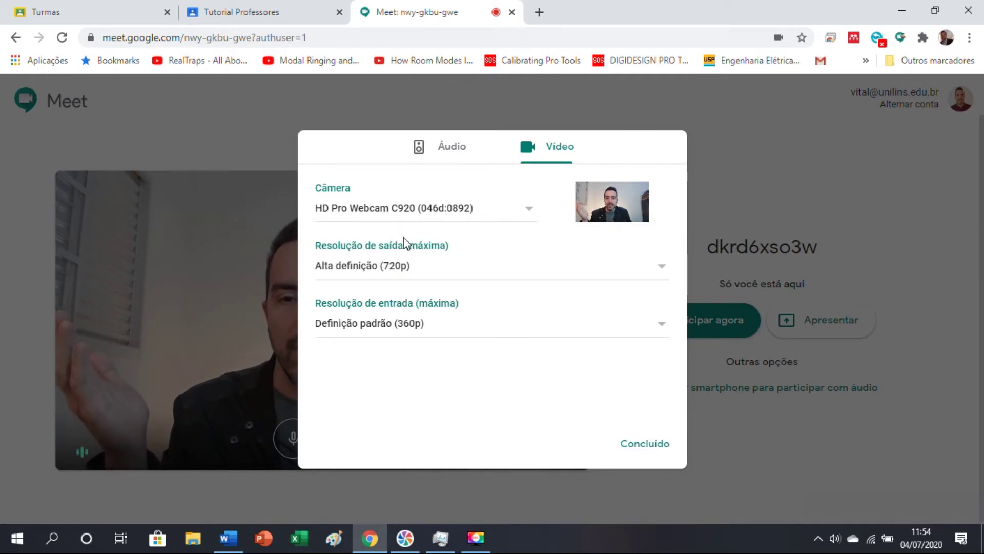
left_click(420, 326)
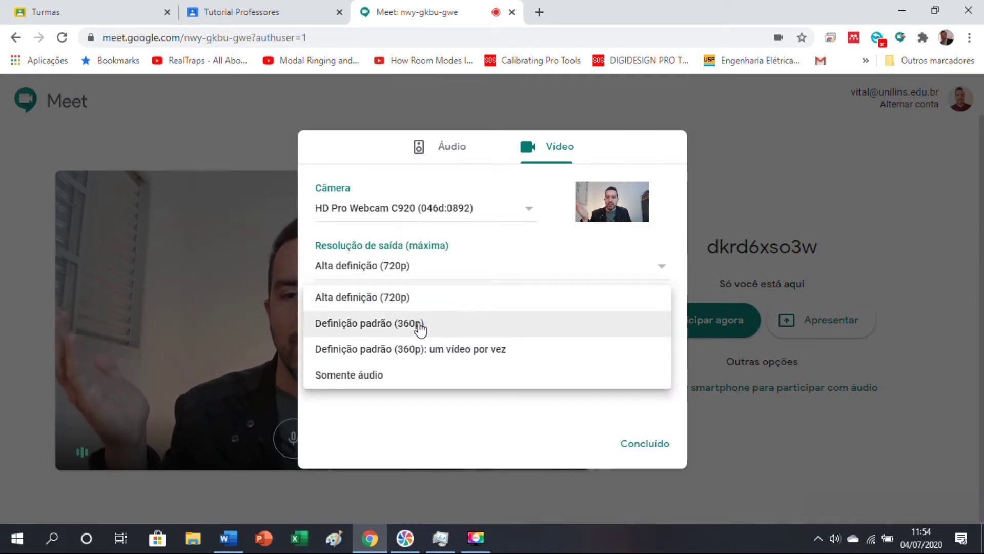
left_click(382, 302)
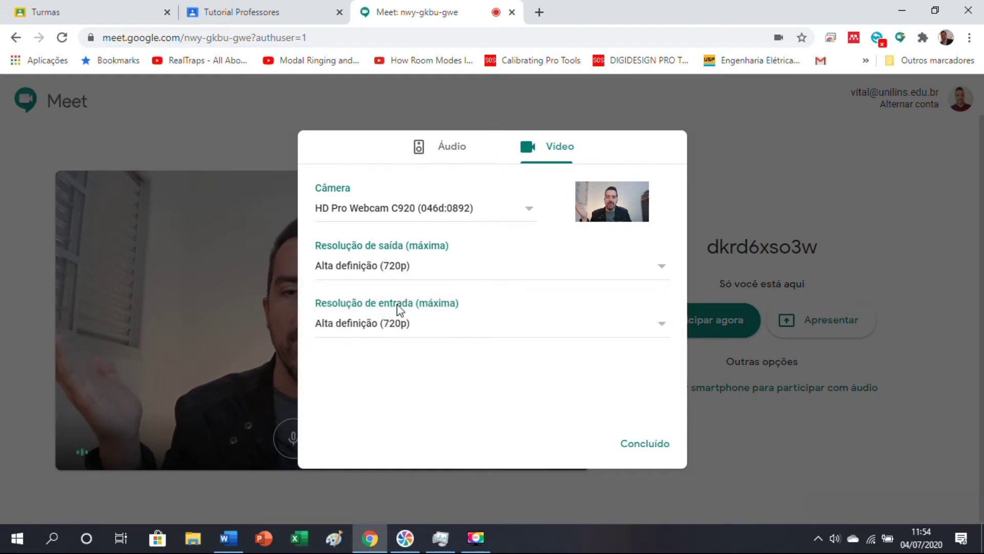
Step: Review the available microphones, speakers and cameras without changing the selected devices, and finish the audio and video settings
left_click(439, 153)
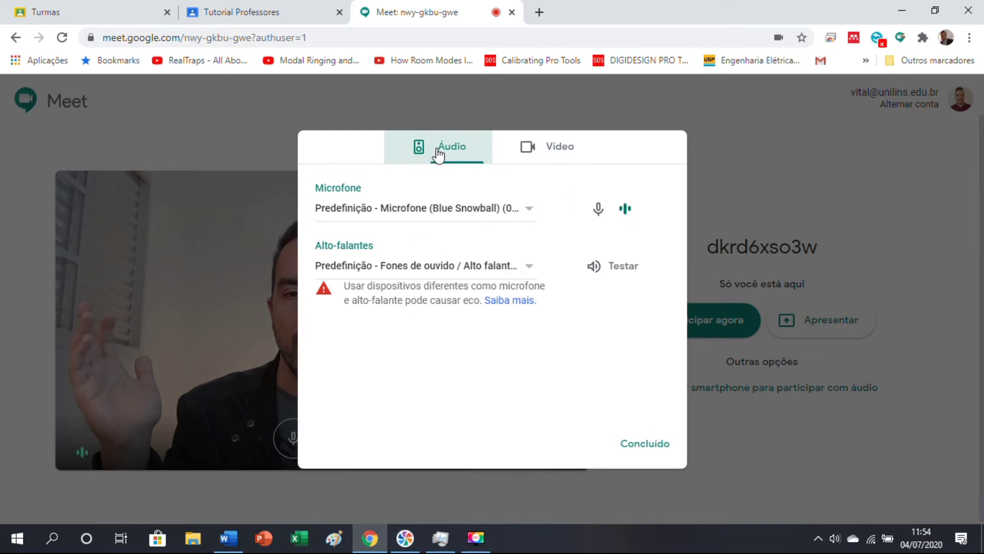
left_click(454, 210)
left_click(469, 345)
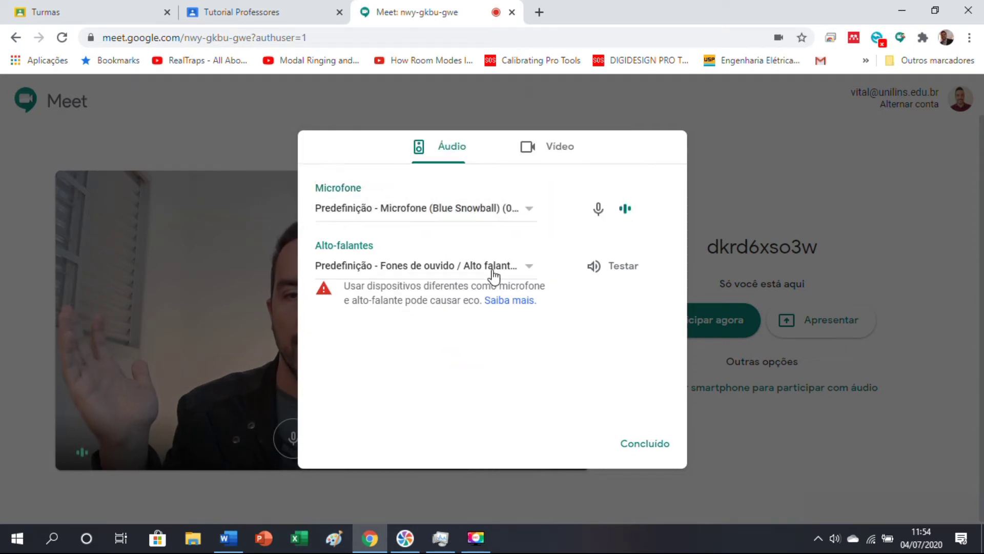
left_click(493, 274)
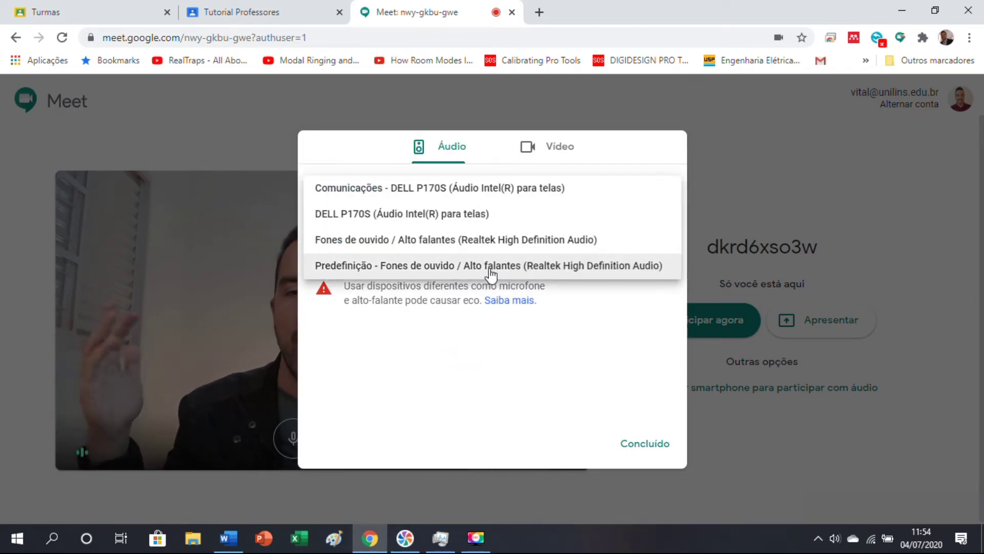
left_click(467, 385)
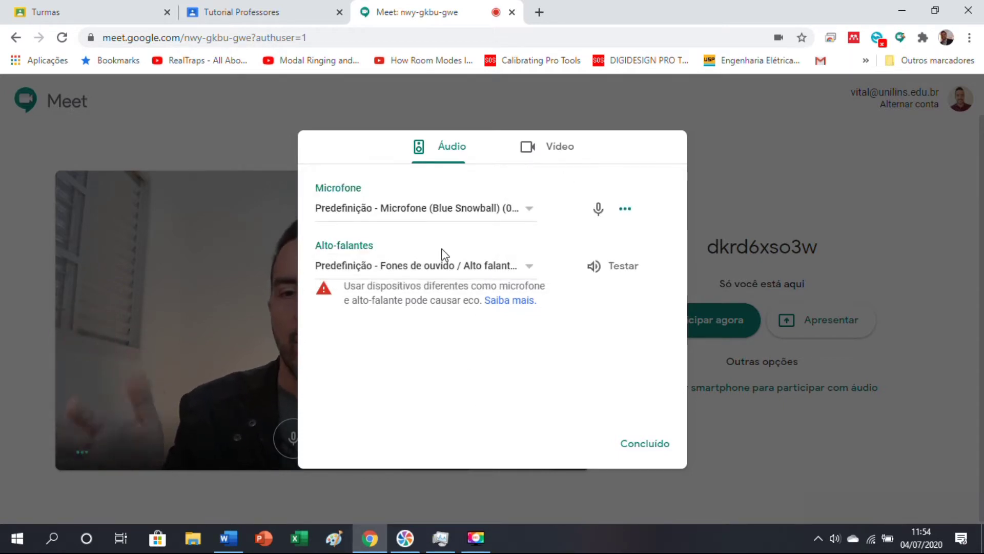
left_click(556, 154)
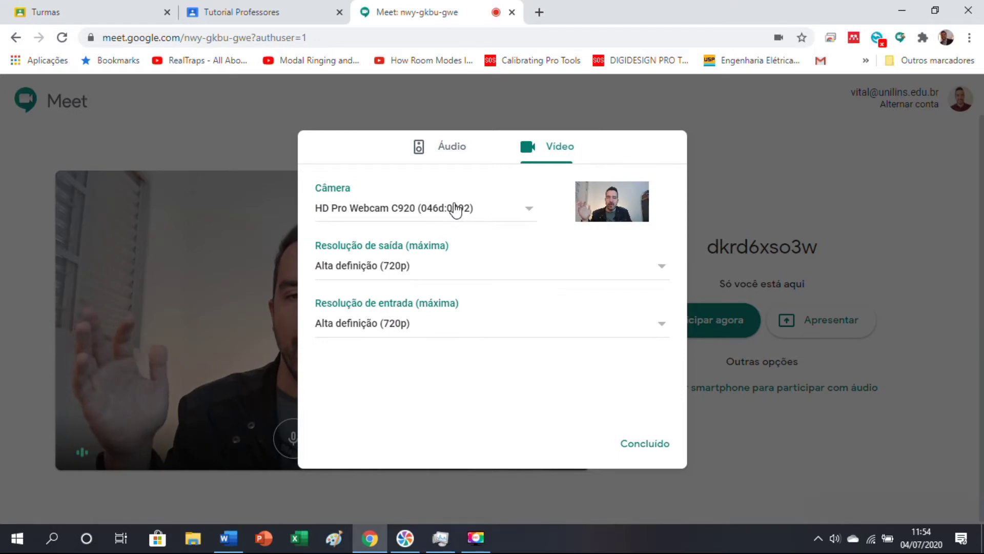
left_click(462, 222)
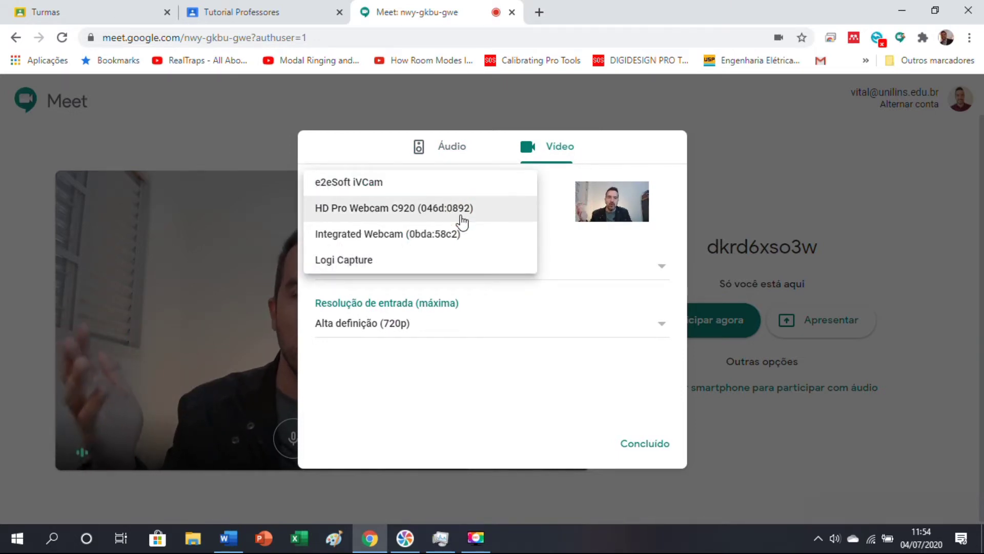
left_click(419, 379)
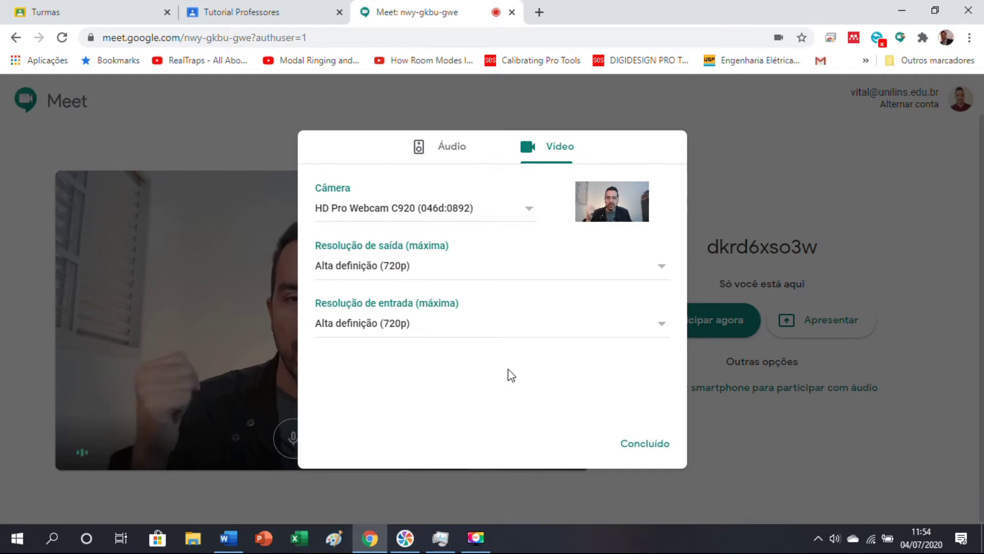
left_click(645, 450)
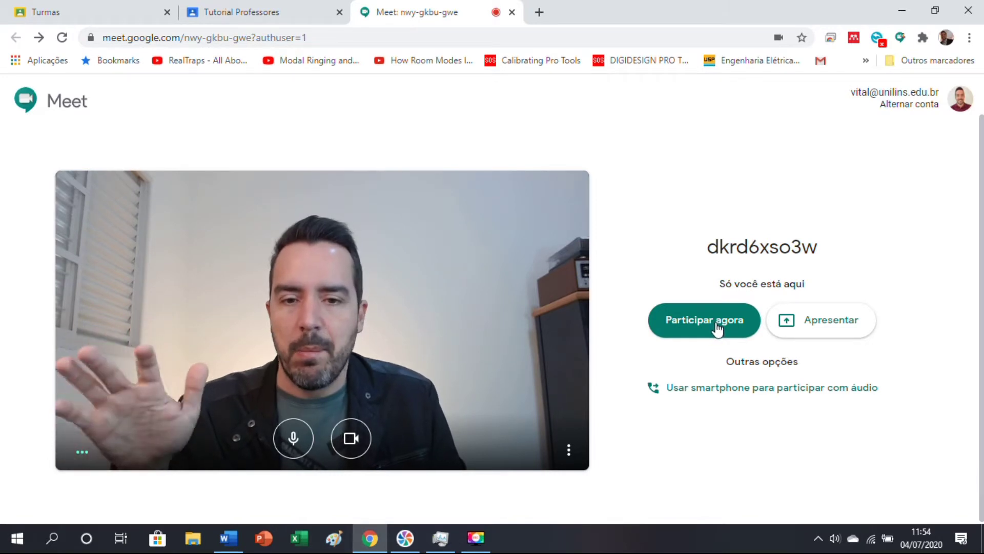
Step: Join the meeting and copy its joining information from the invitation dialog, closing the dialog when done
left_click(708, 323)
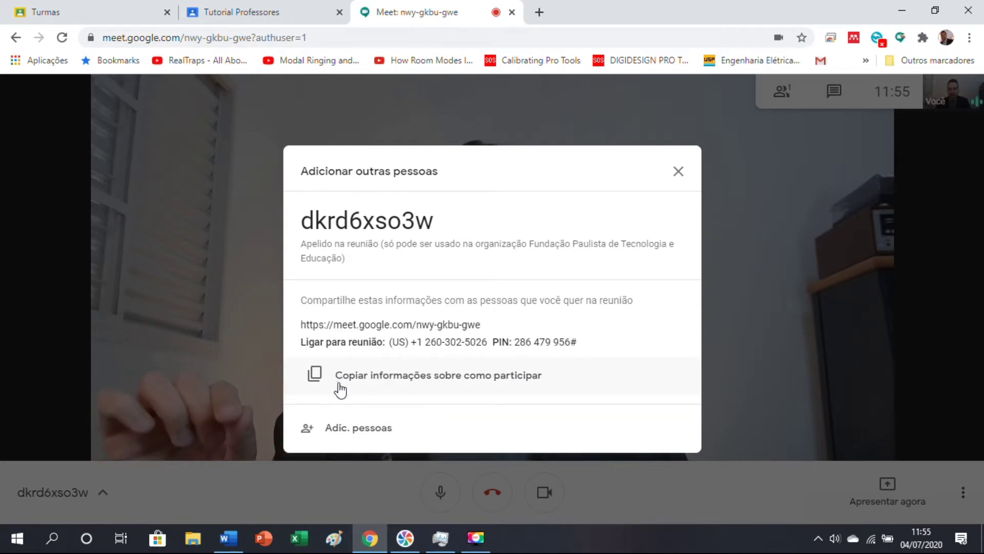
left_click(425, 381)
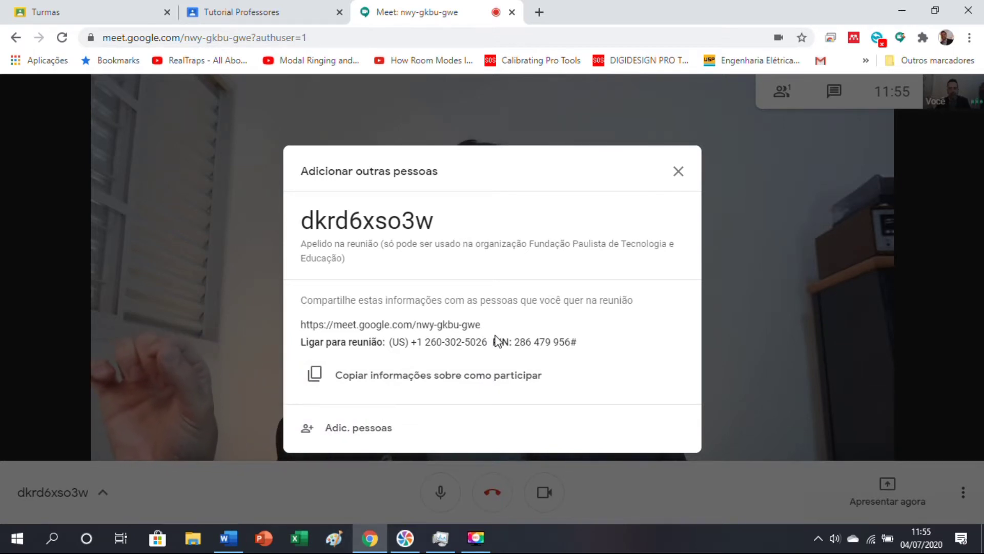
left_click(504, 382)
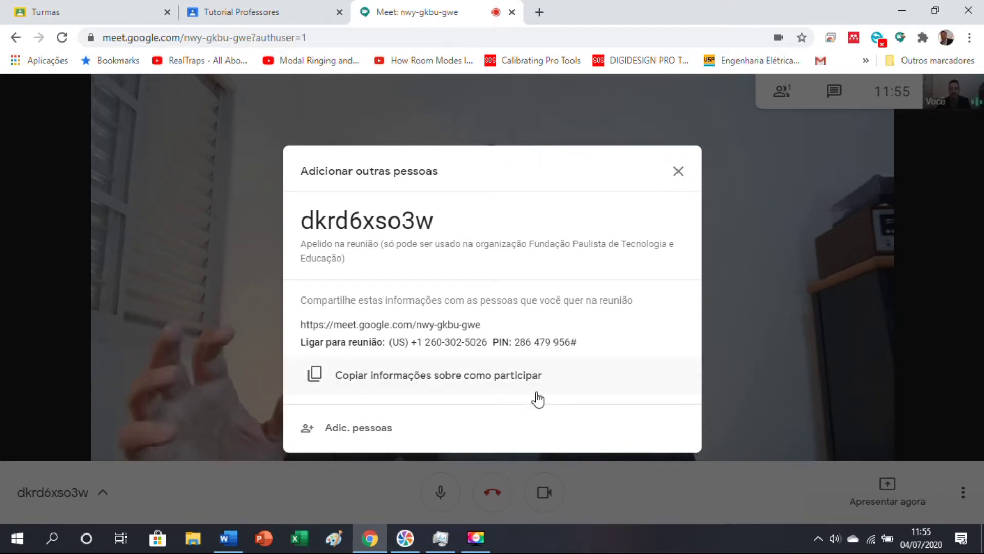
left_click(679, 175)
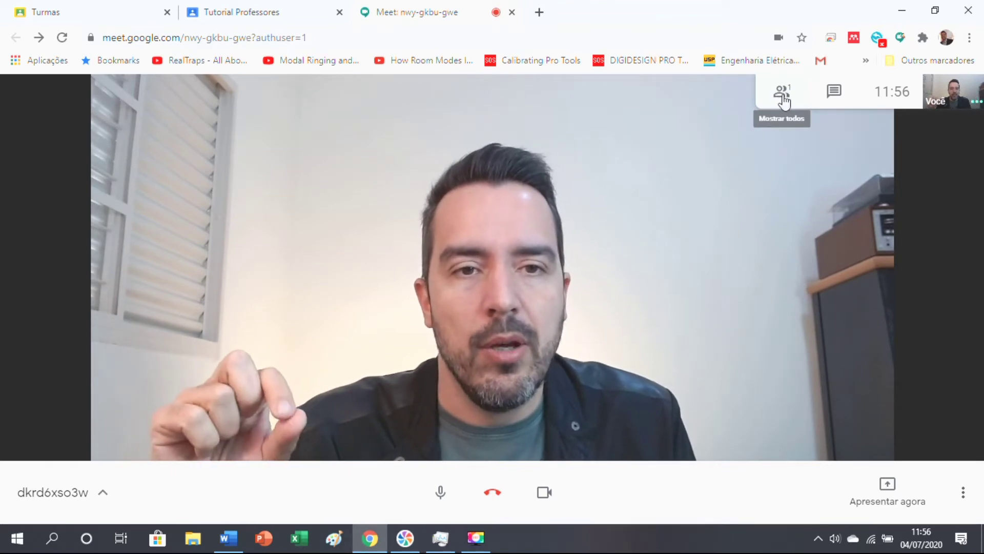
Step: View the meeting's participant list and send the chat message "Boa noite pessoal" to everyone
left_click(783, 97)
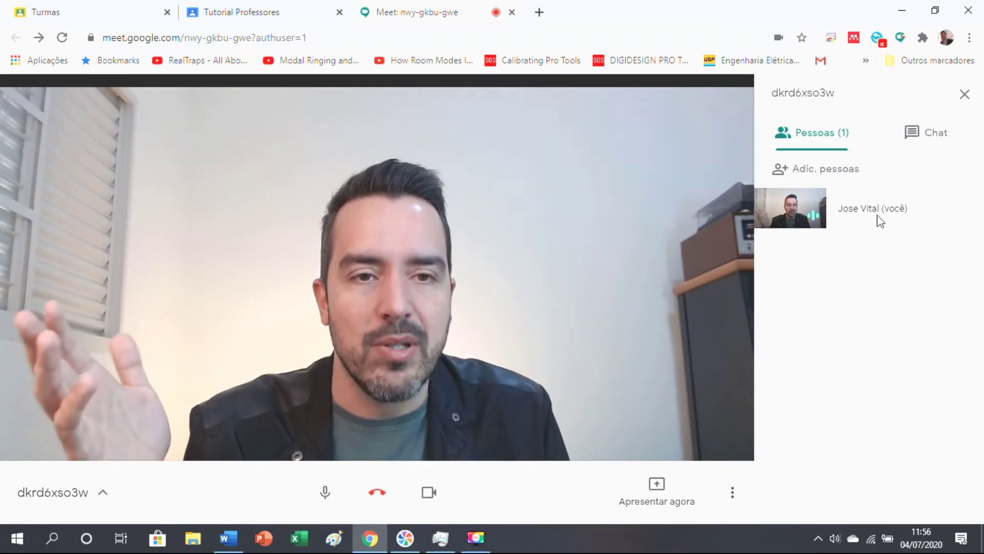
left_click(928, 134)
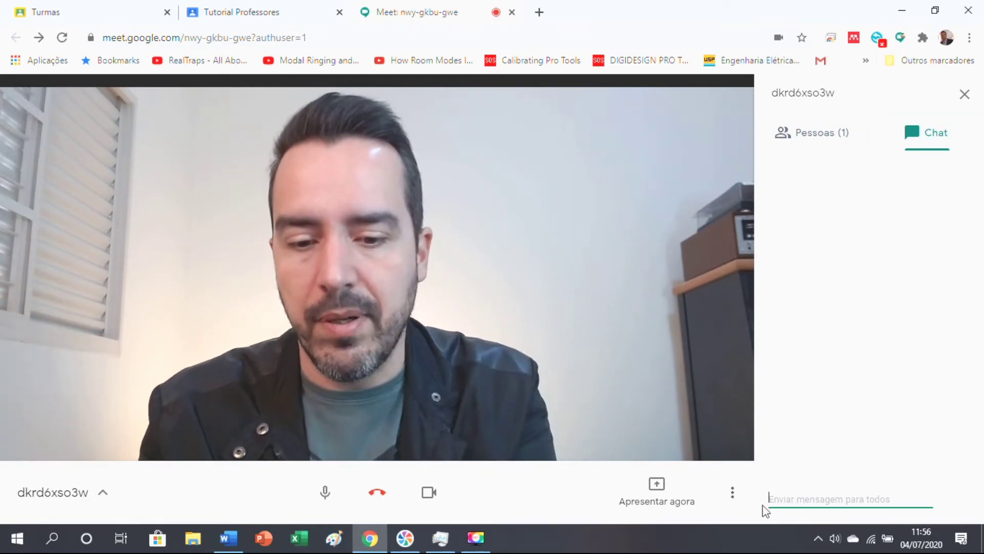
type("Boa noite")
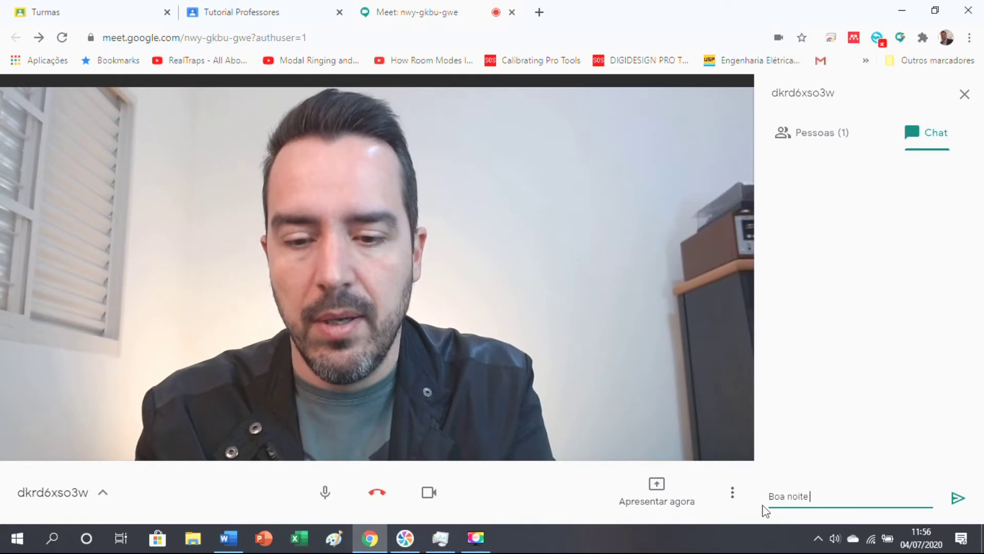
type(" pessoal")
key("Return")
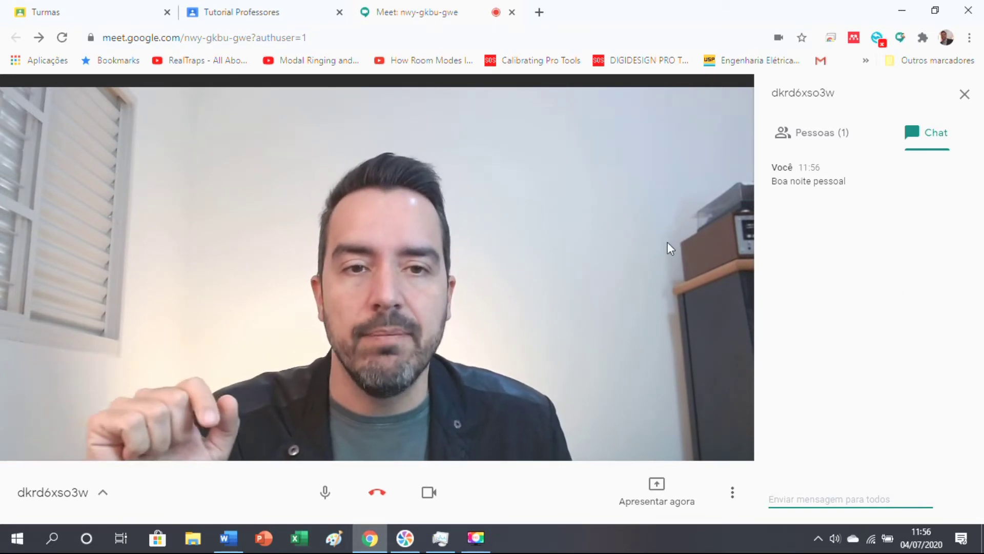
Step: Close the meeting's chat panel to return to the full video view
left_click(648, 263)
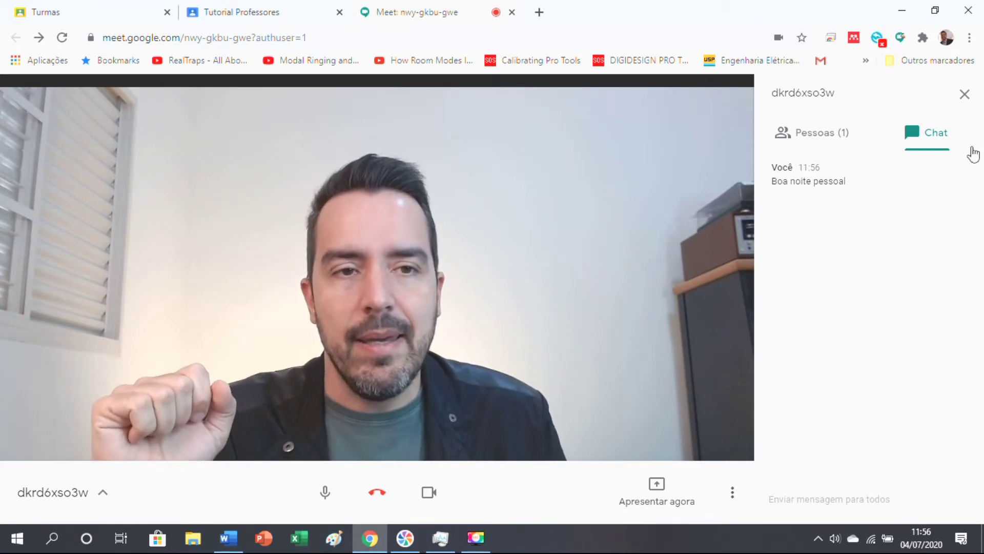
left_click(967, 94)
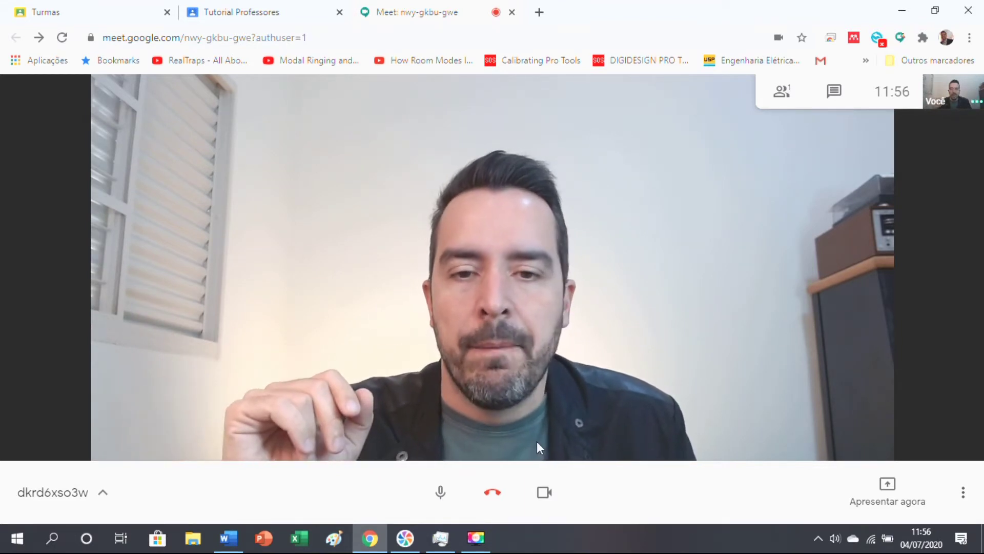
Step: Mute and unmute the microphone, and try the meeting's camera switch
left_click(441, 500)
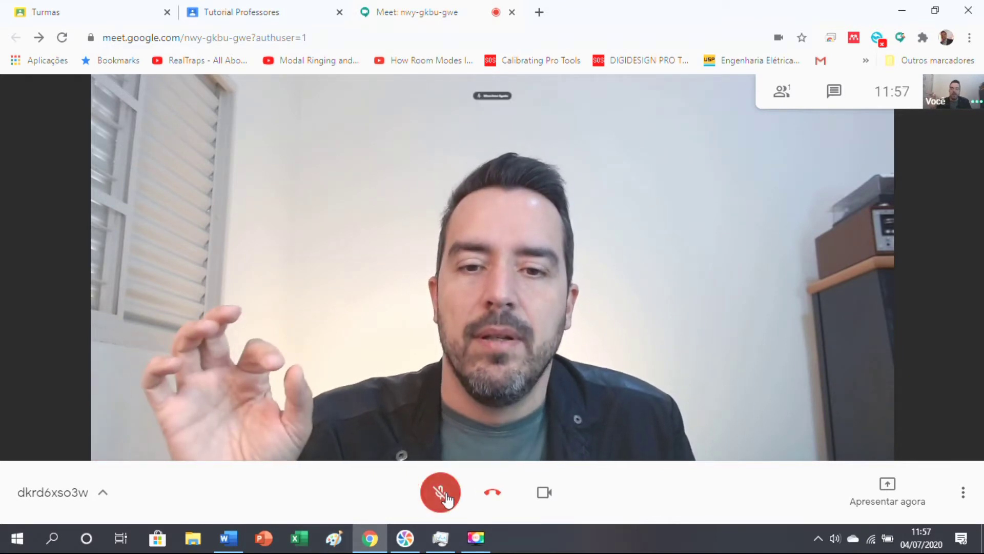
left_click(444, 499)
left_click(545, 497)
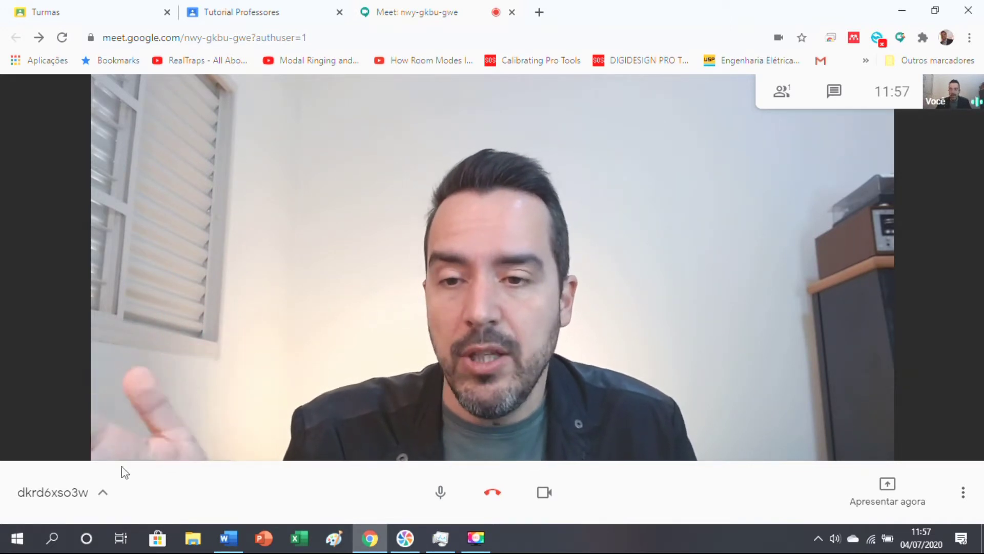
Step: Open the meeting details and copy the information on how to join
left_click(102, 496)
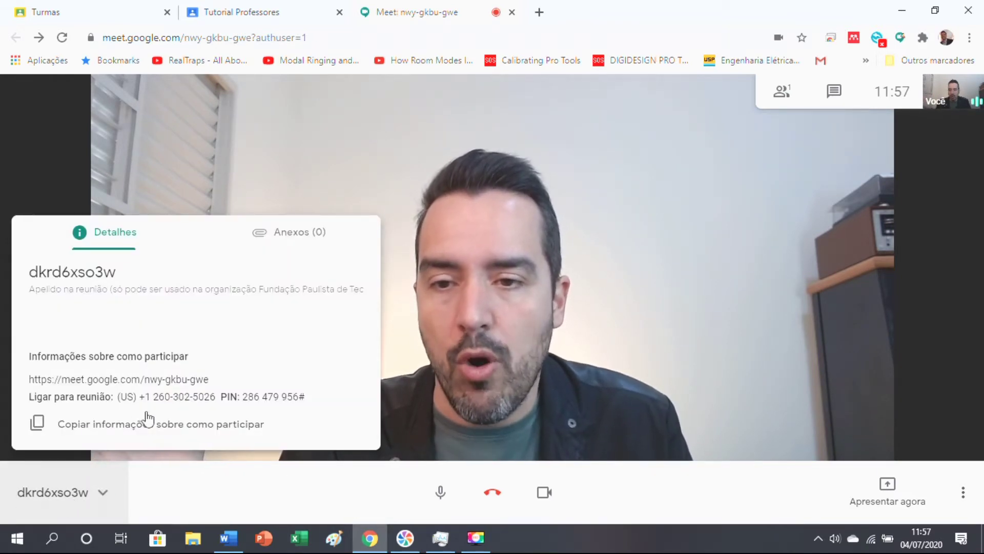
left_click(123, 426)
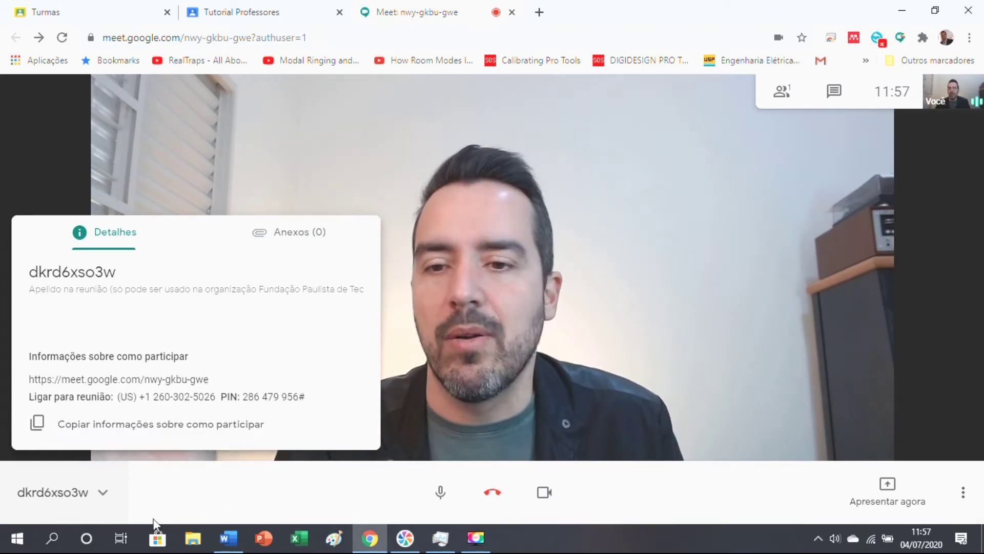
left_click(121, 424)
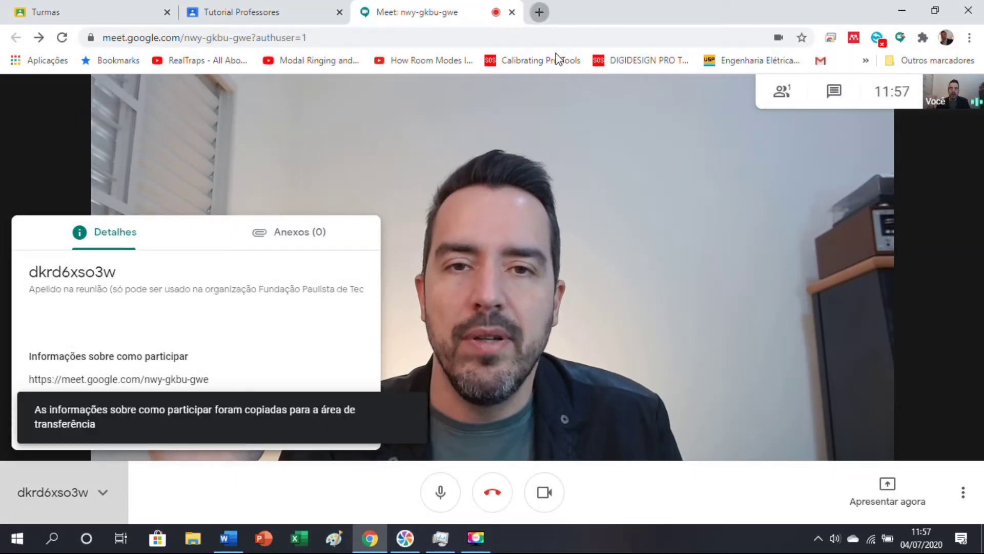
Step: Open gmail.com in a new browser tab
left_click(538, 12)
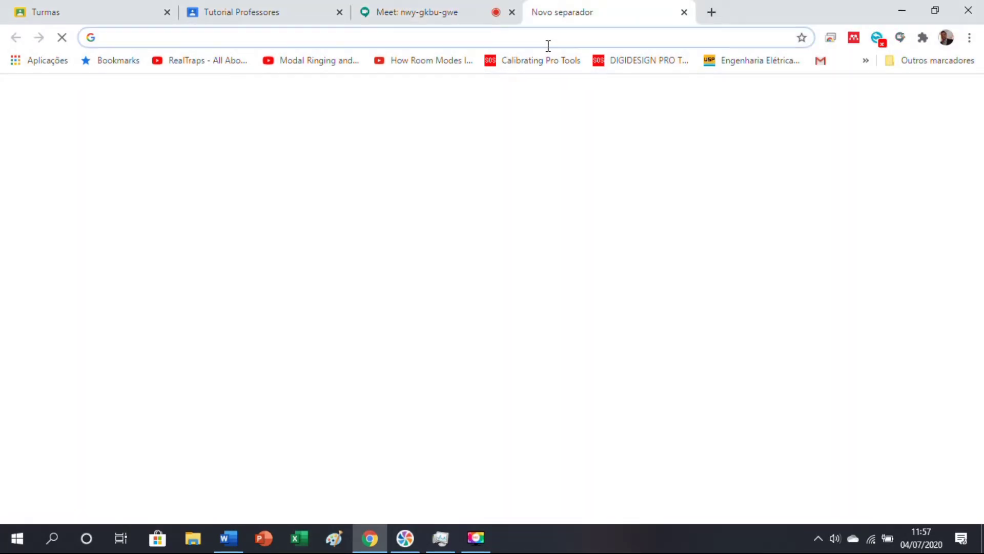
left_click(538, 38)
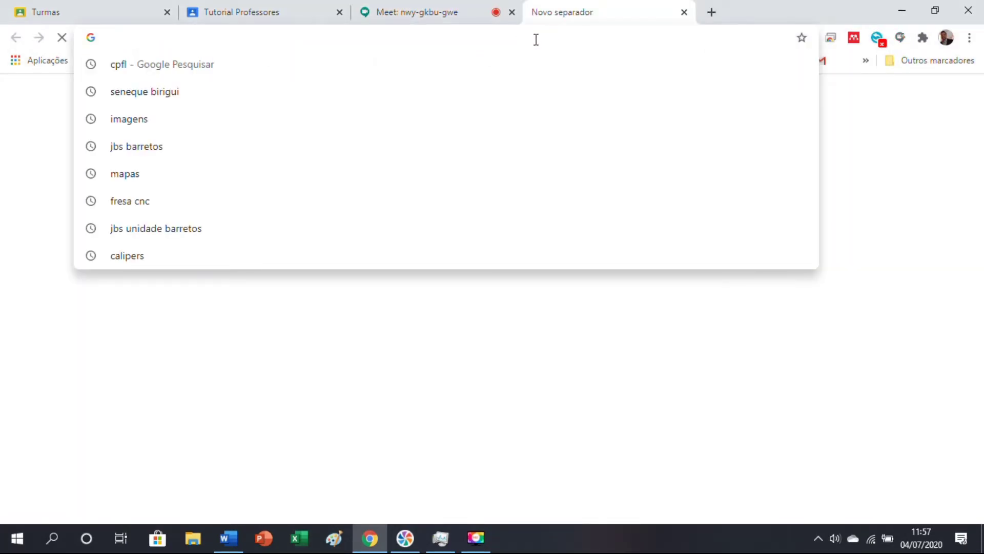
type("gmail.")
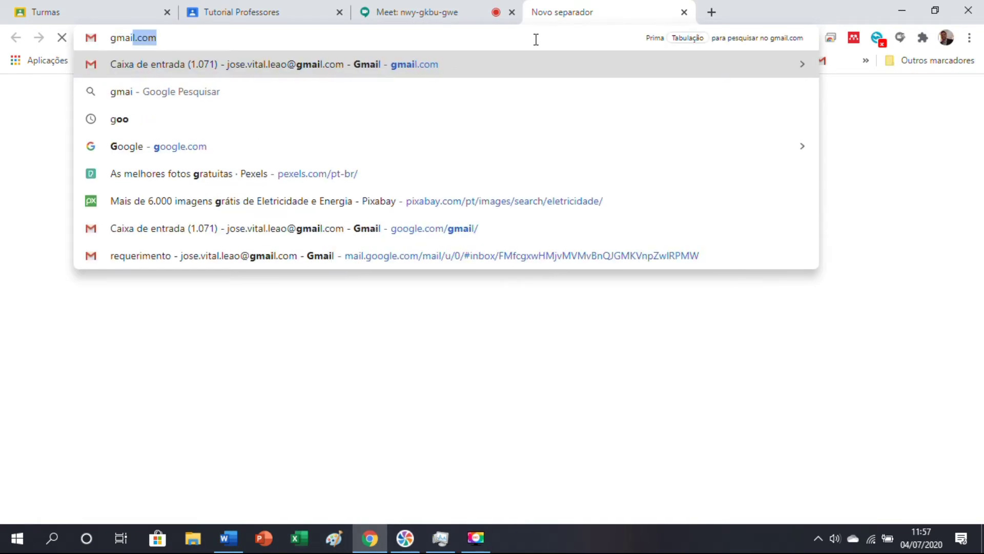
type("com")
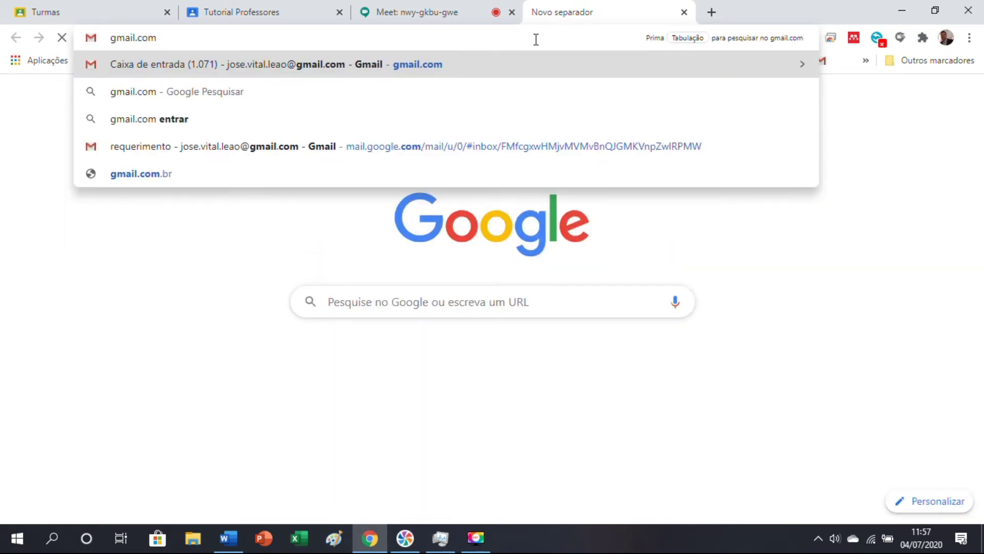
key("Return")
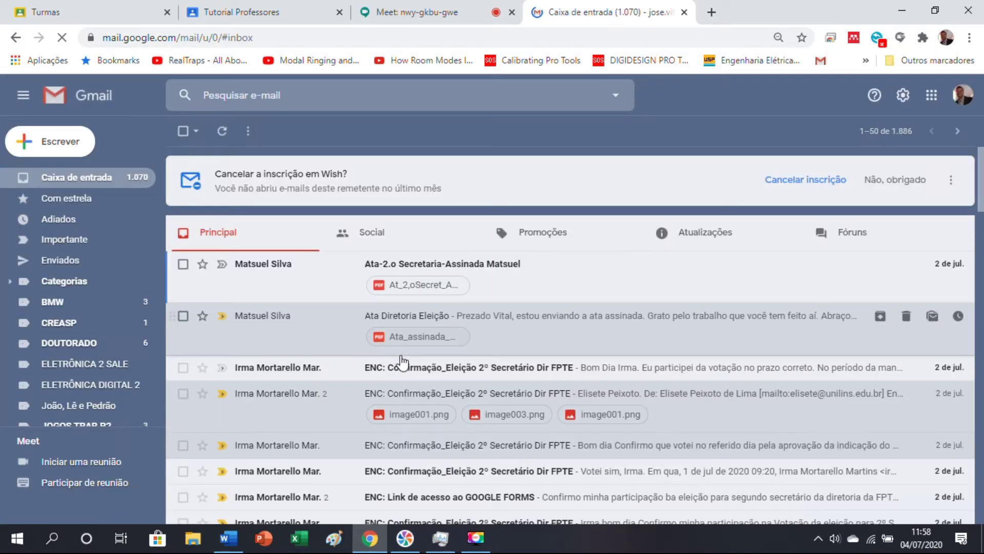
Step: Draft an e-mail with the subject "Link da aula de hoje", paste the joining information with its dial-in PIN, and return to the meeting
left_click(61, 143)
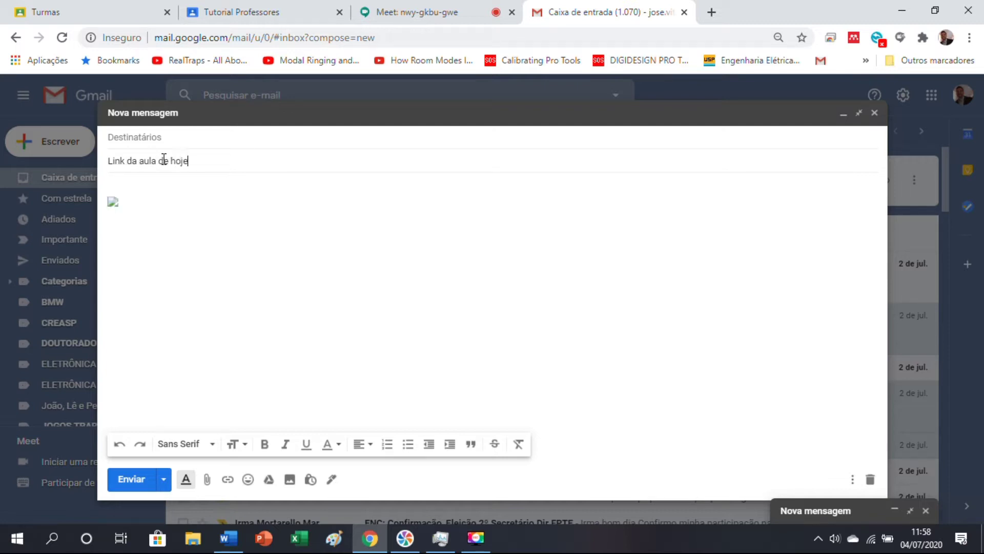
left_click(145, 182)
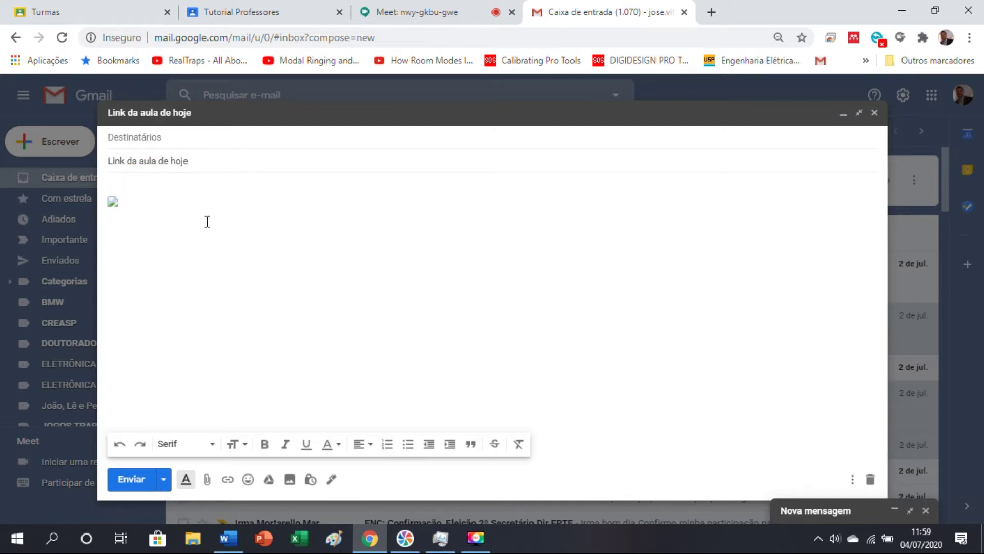
key("ctrl+v")
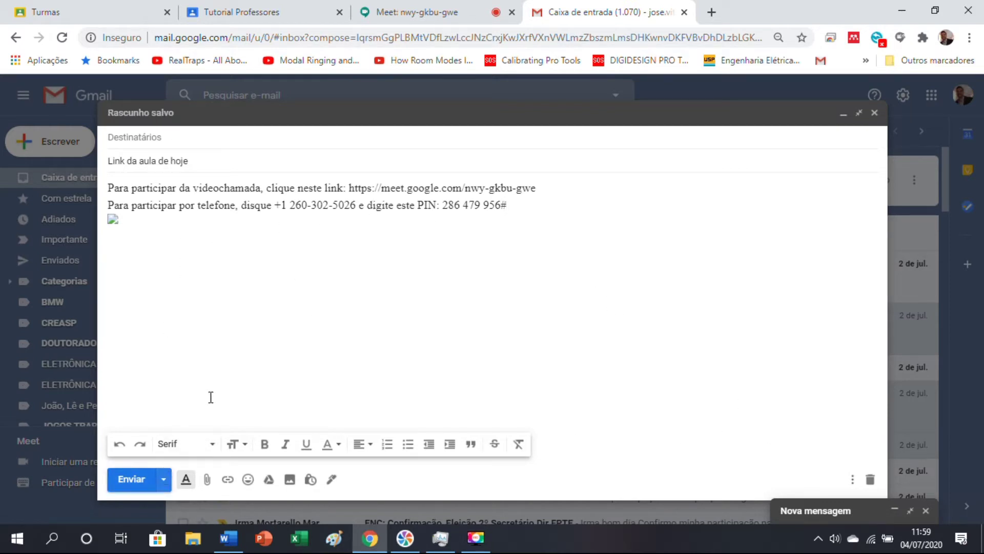
left_click(684, 12)
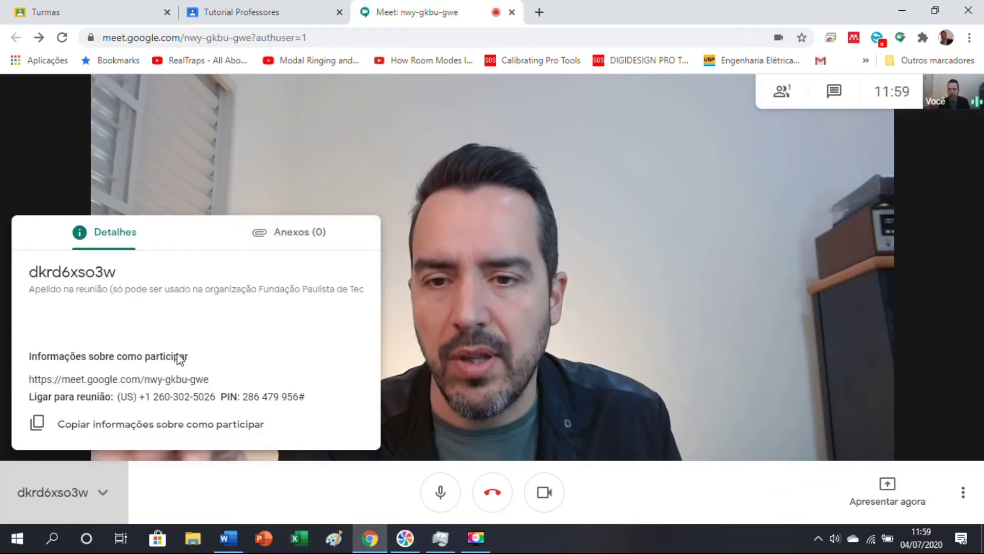
left_click(903, 227)
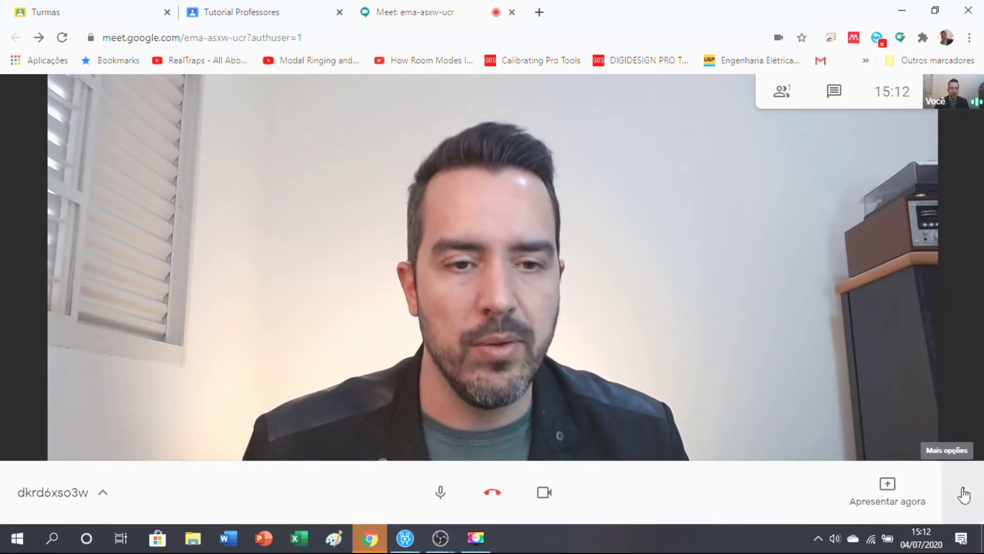
Step: Start recording the meeting and accept the participant consent notice
left_click(964, 494)
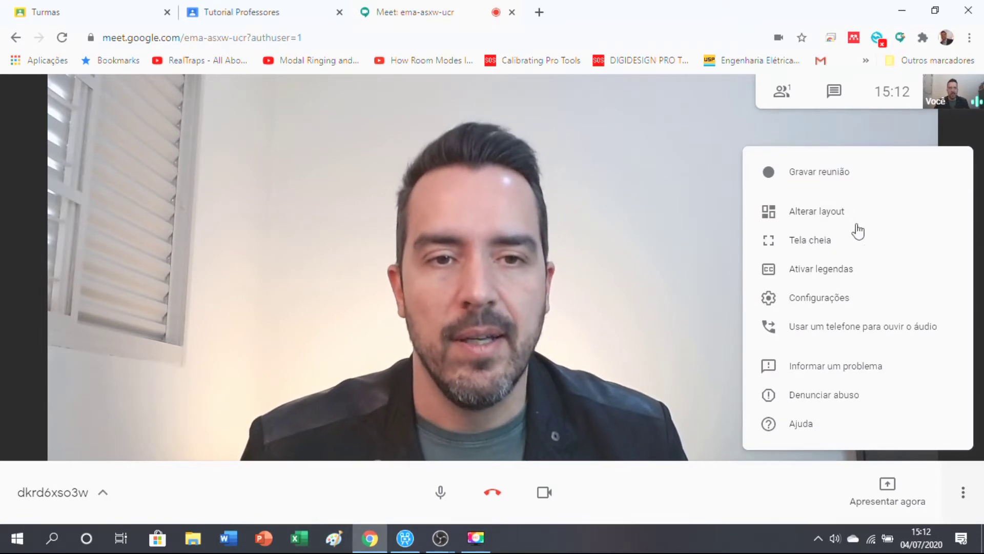
left_click(825, 167)
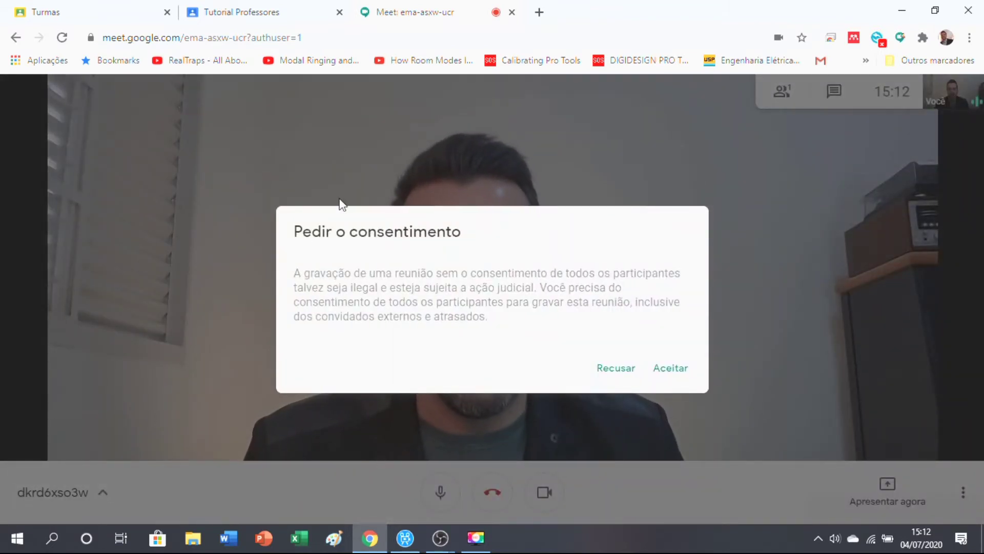
left_click(666, 370)
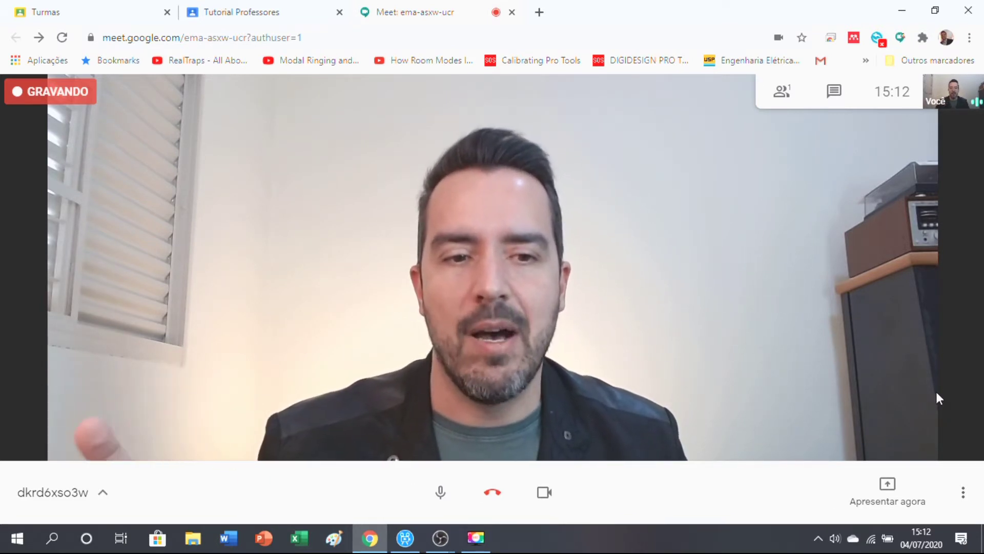
Step: Stop the meeting recording and confirm the interruption
left_click(964, 491)
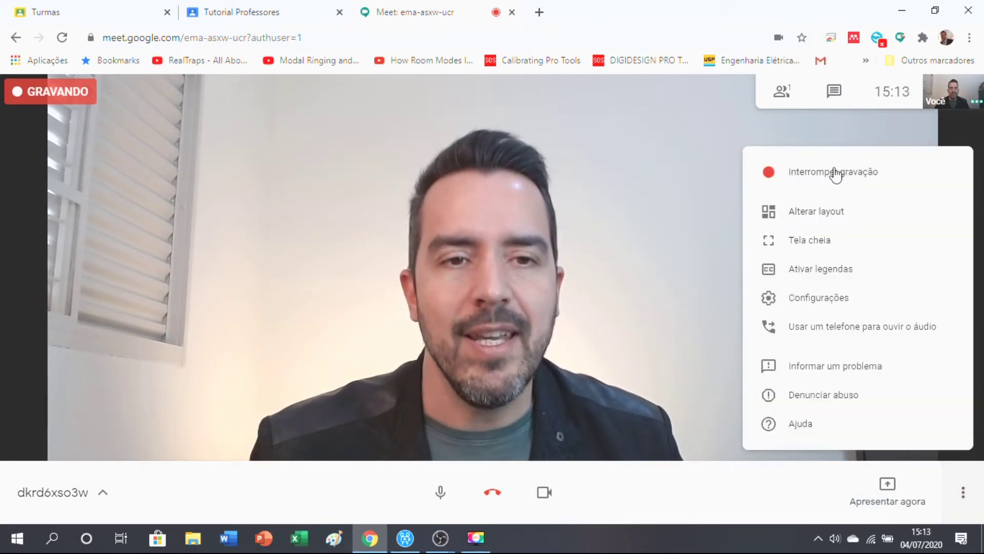
left_click(835, 172)
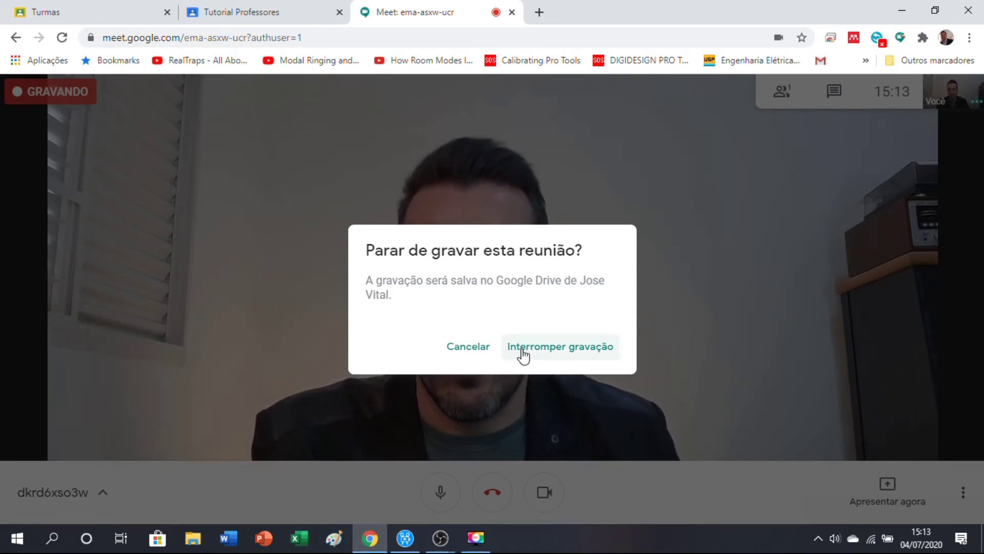
left_click(557, 349)
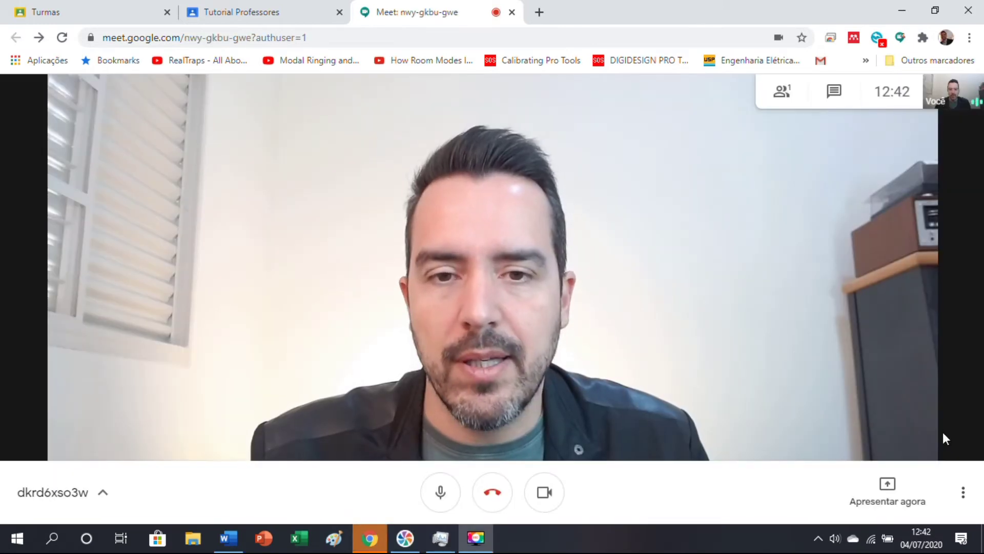
Step: Review the available meeting layouts and close the layout dialog
left_click(962, 493)
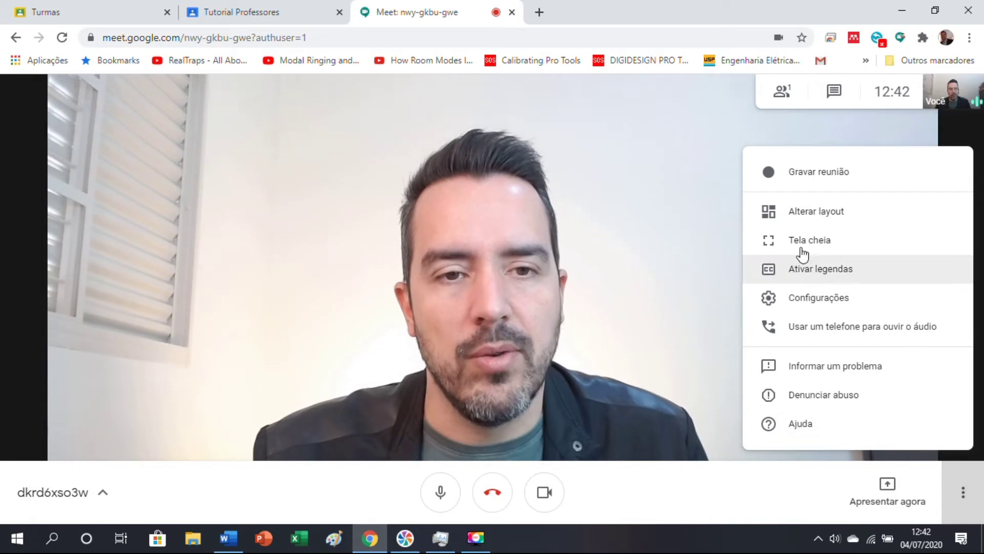
left_click(795, 223)
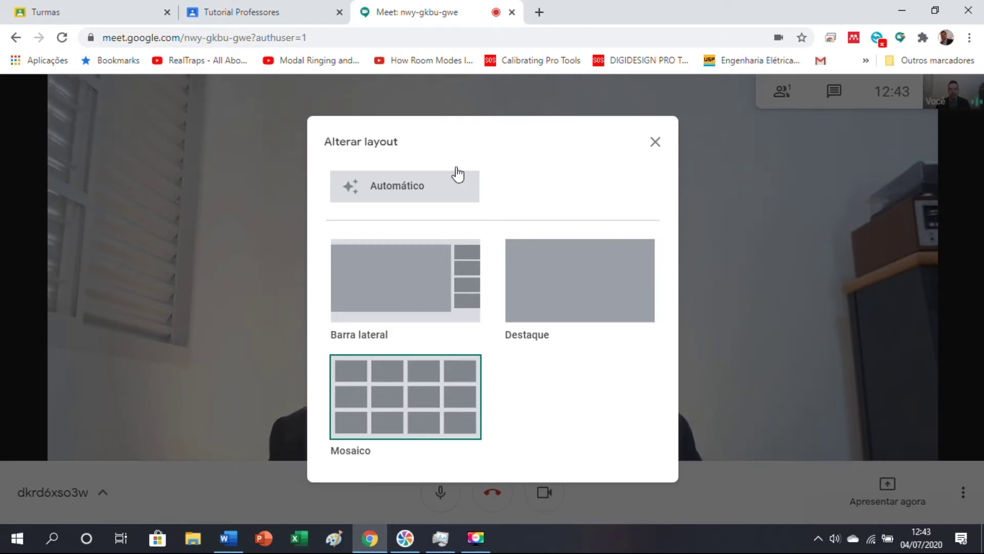
left_click(655, 143)
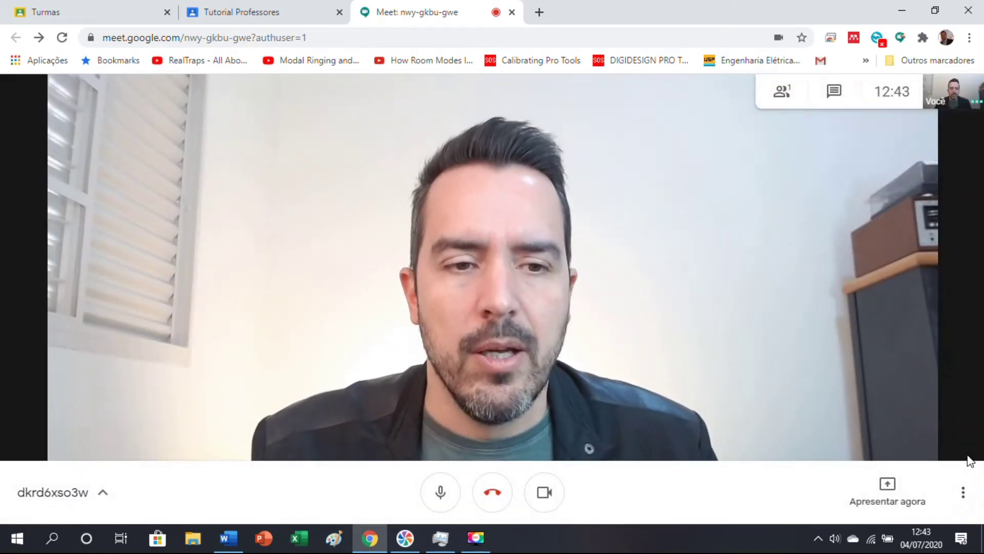
Step: Turn on the meeting's automatic captions to test them, and turn them off again
left_click(963, 493)
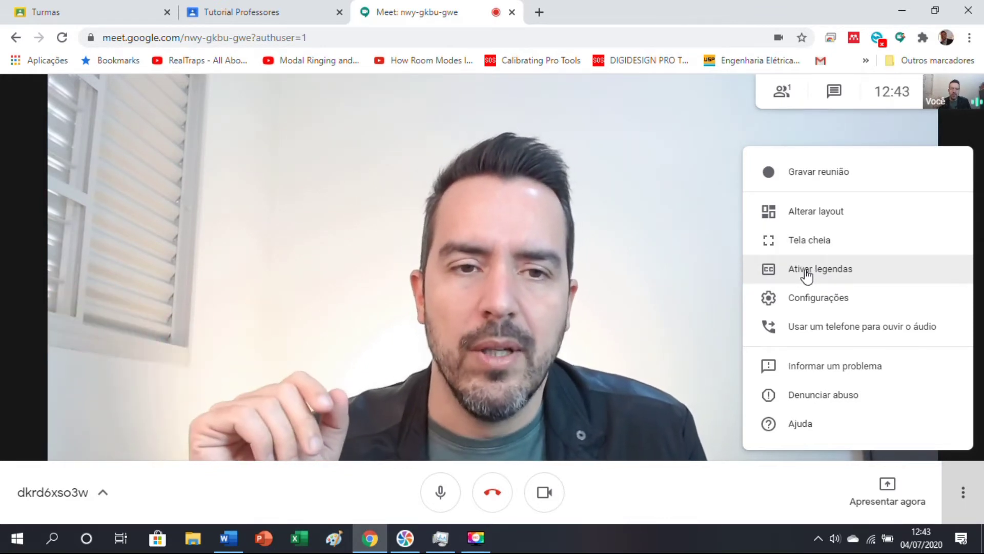
left_click(804, 275)
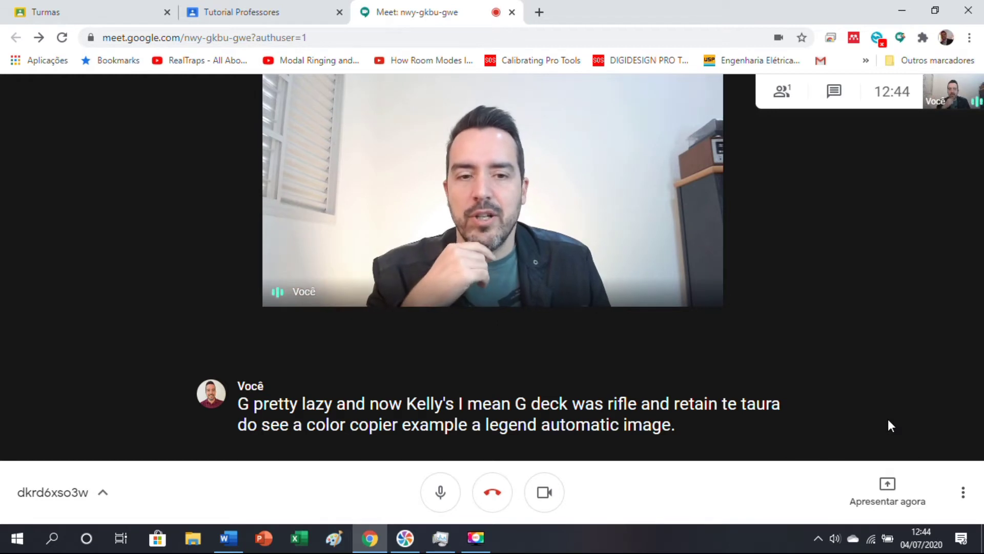
left_click(966, 490)
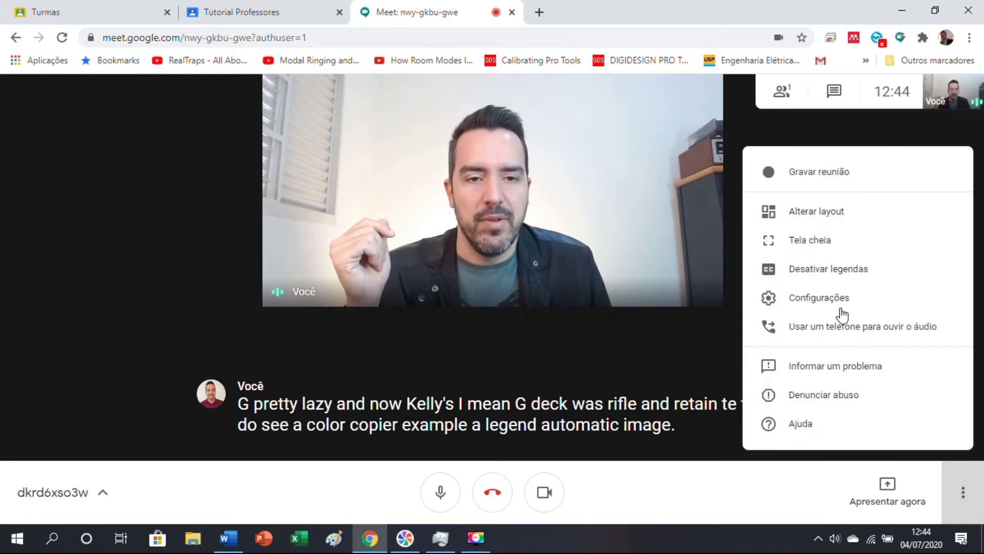
left_click(829, 268)
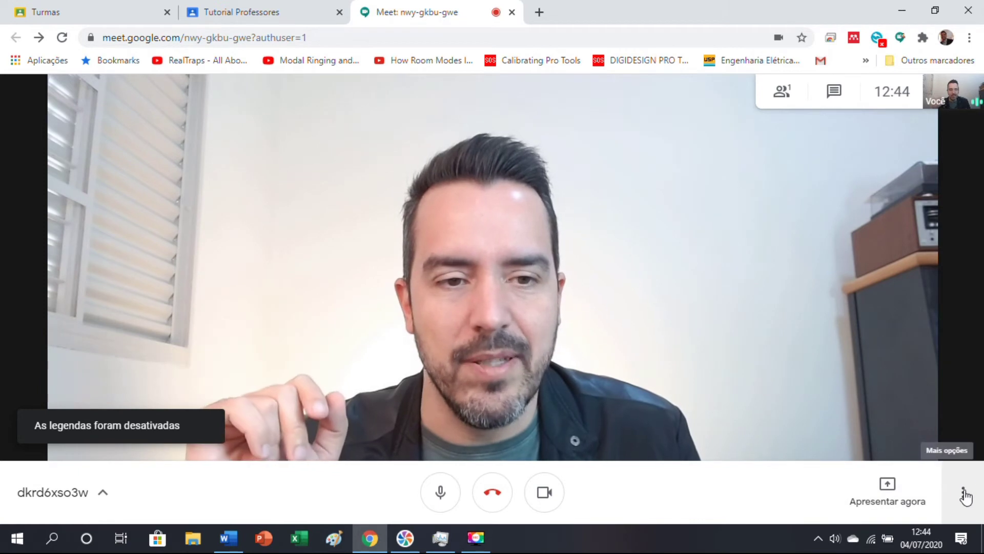
left_click(964, 493)
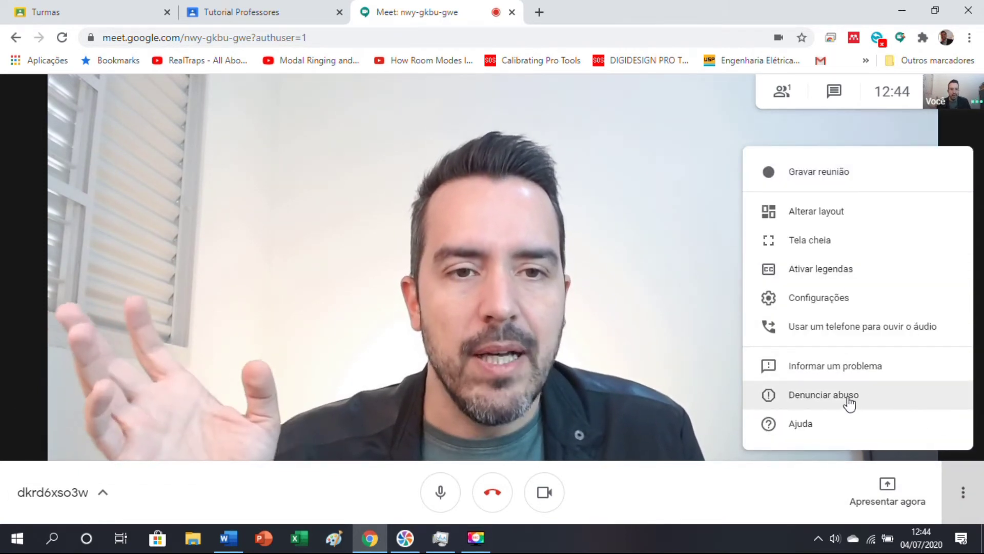
left_click(637, 206)
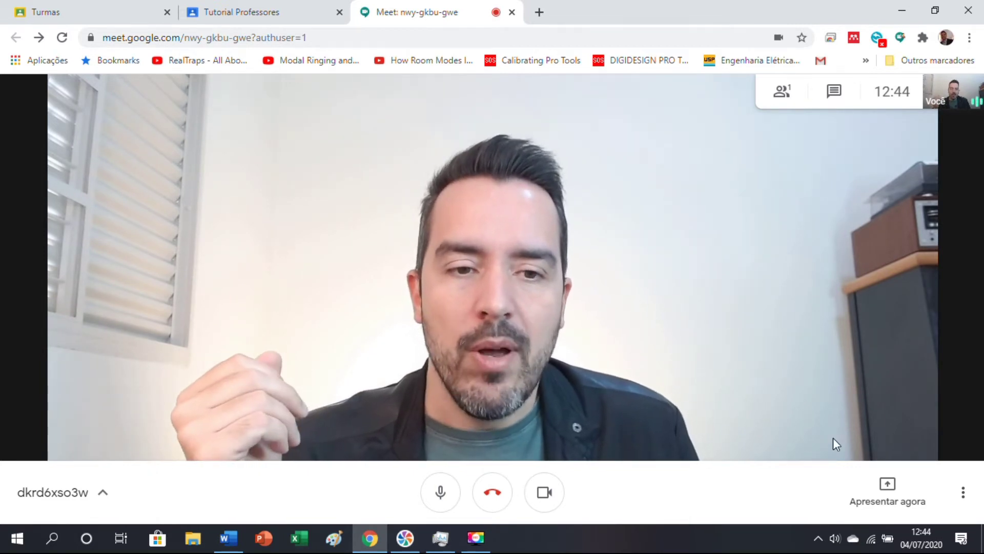
Step: Present the entire screen Ecrã 1 to the meeting participants and hide the screen-sharing notice
left_click(888, 487)
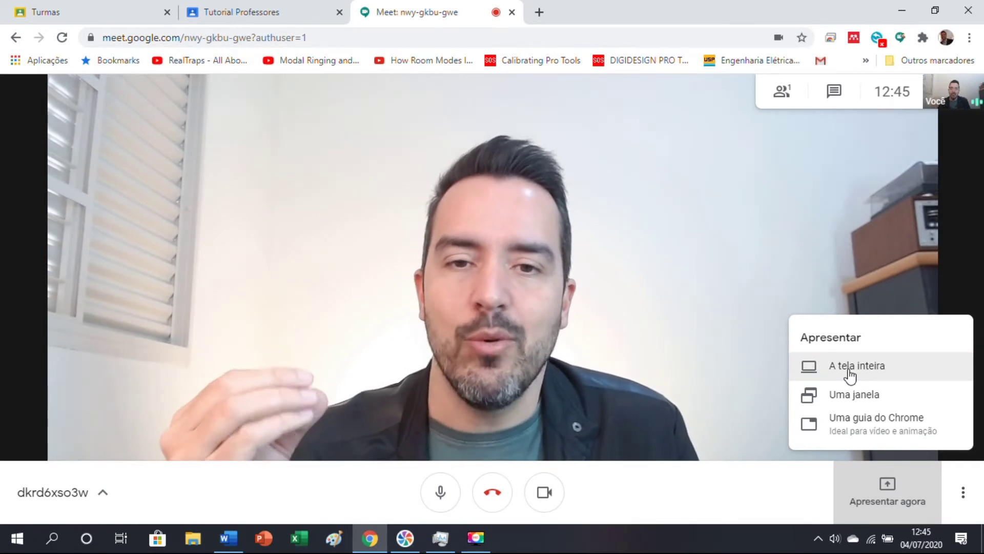
left_click(850, 374)
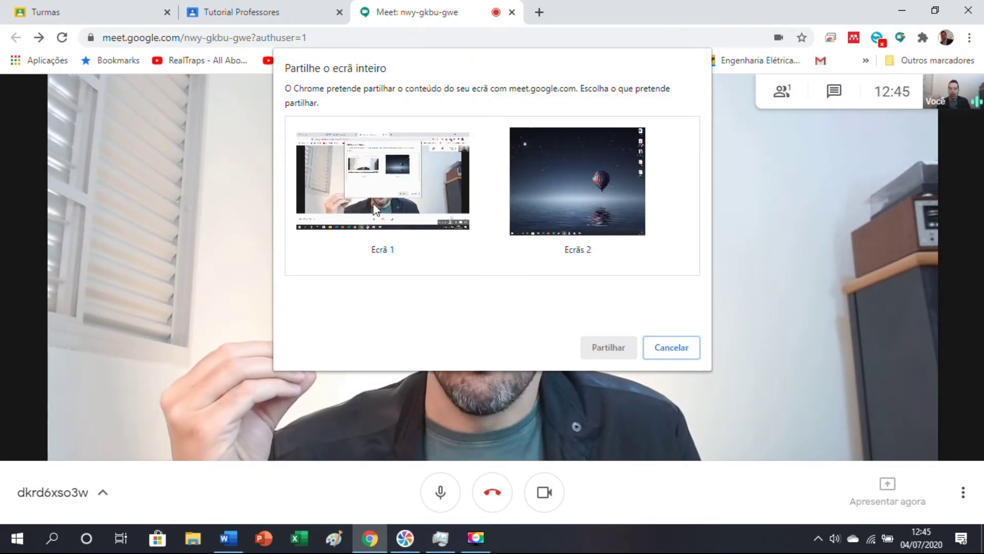
left_click(390, 199)
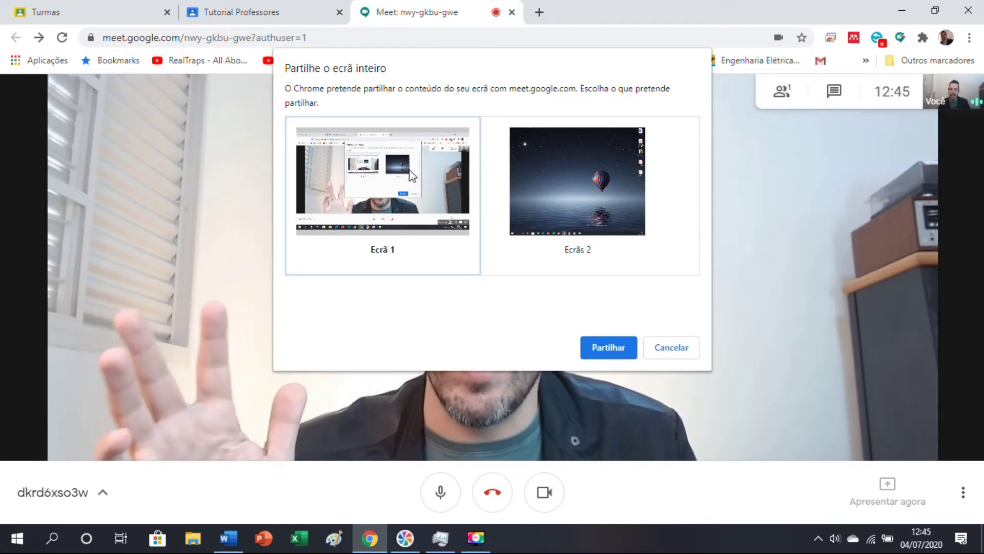
left_click(610, 354)
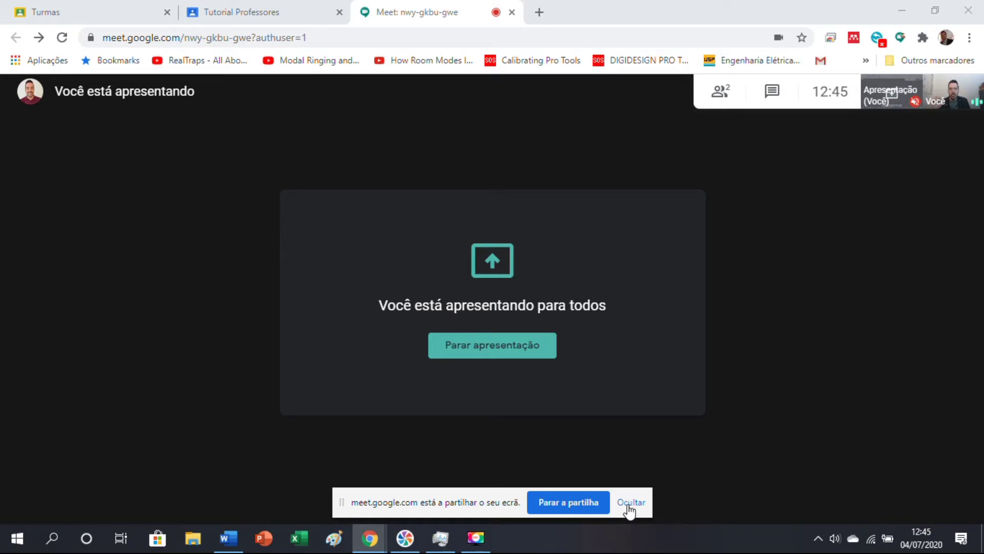
left_click(631, 502)
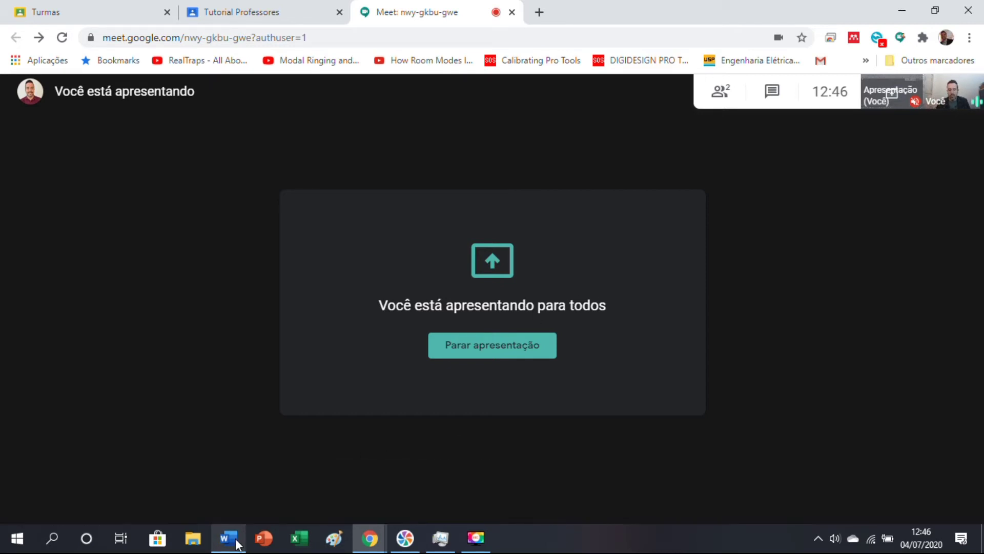
Step: Switch to Word to show the Fundamentos da Onda document to the participants, enlarged to 150%
mouse_move(231, 546)
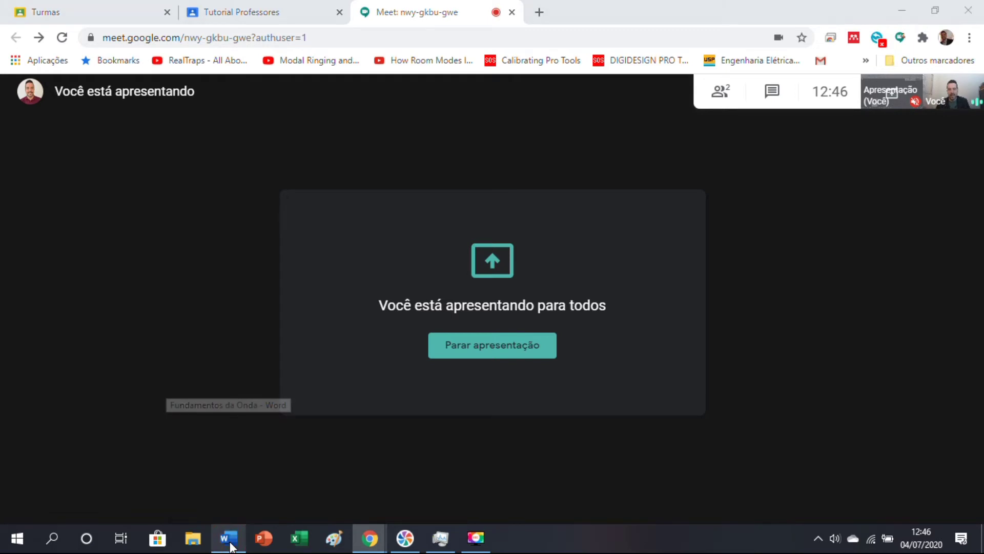
left_click(229, 545)
left_click(574, 12)
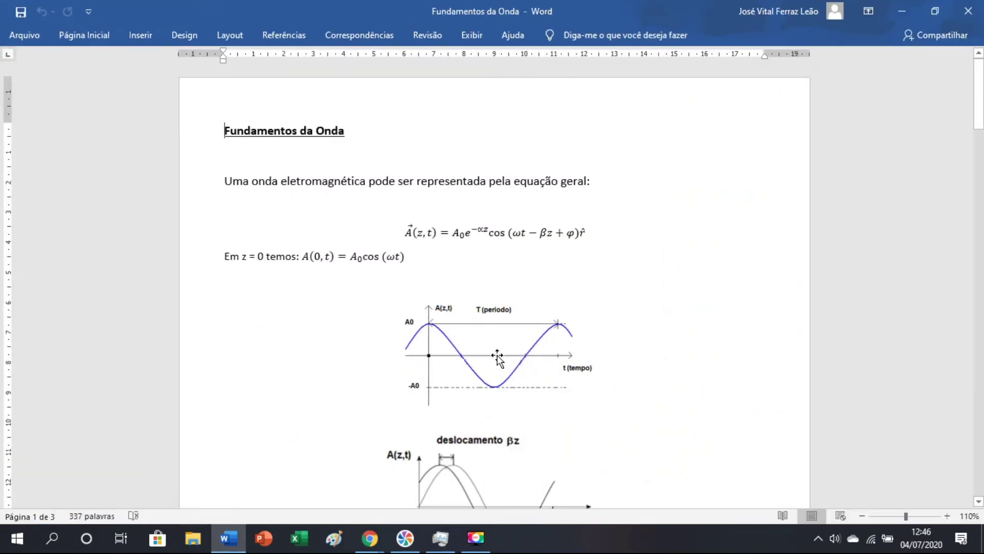
scroll(497, 355, "up", 3, "ctrl")
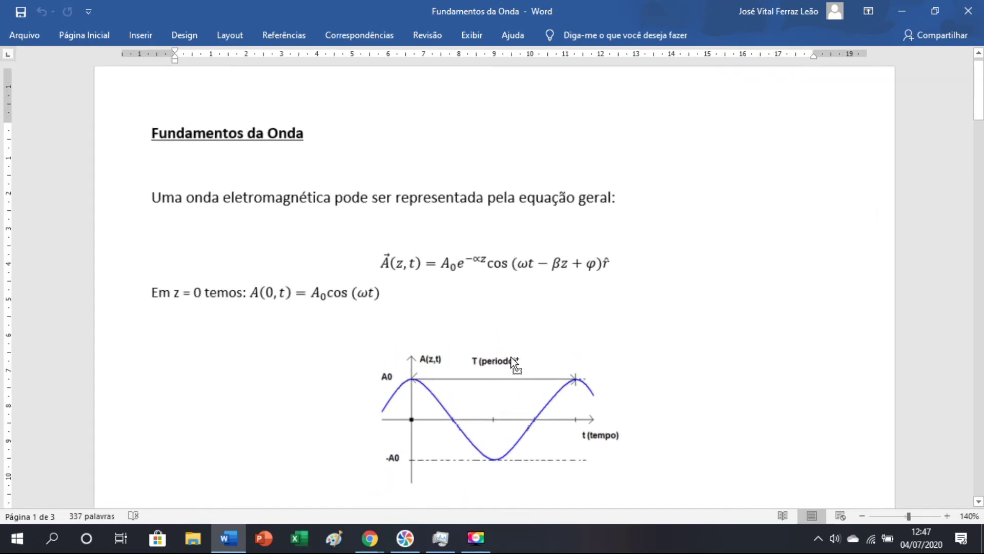
scroll(535, 359, "up", 1, "ctrl")
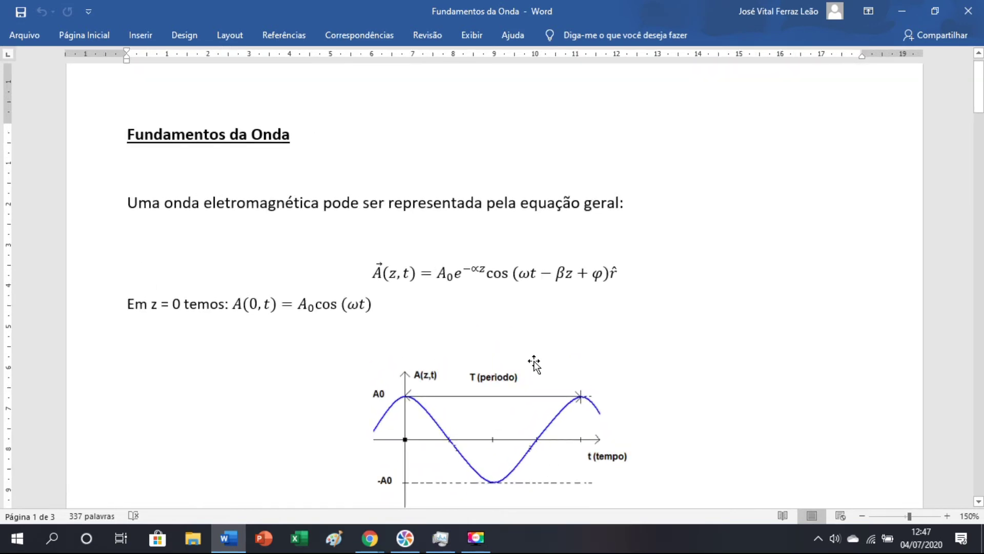